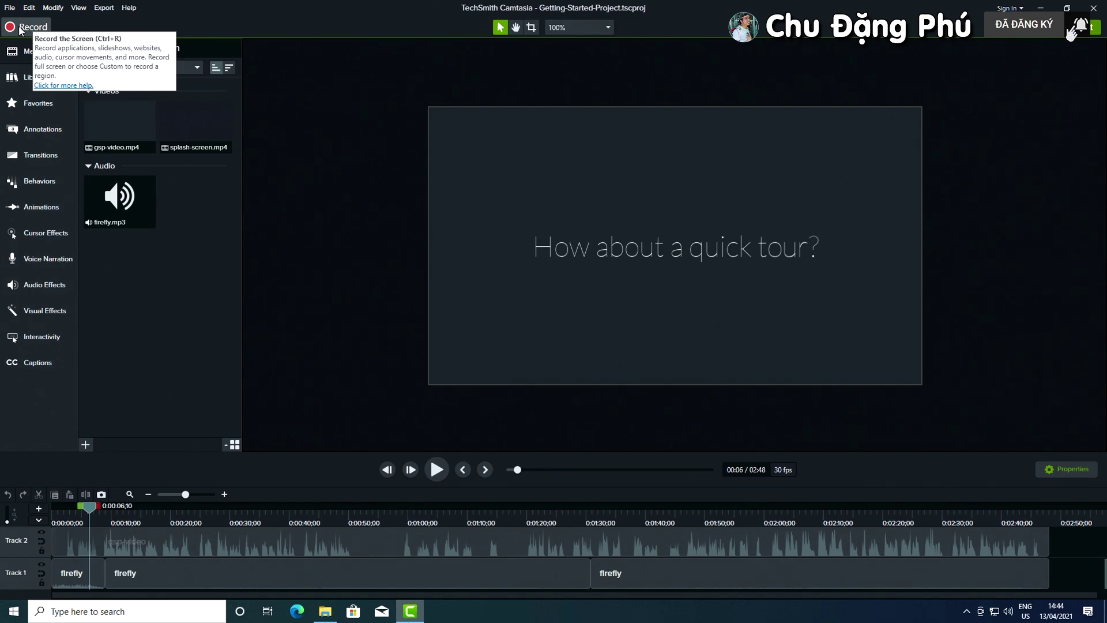
Minimize the Camtasia editor, launch Camtasia Recorder 2020 and allow it to make changes to the device
left_click(1044, 7)
left_click(3, 613)
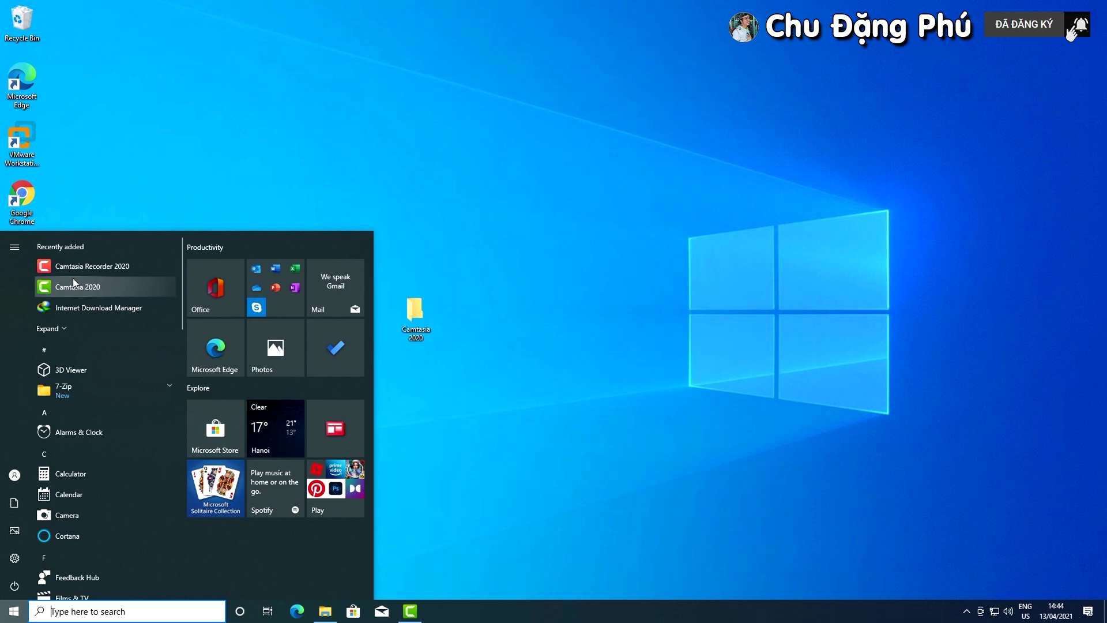
left_click(133, 271)
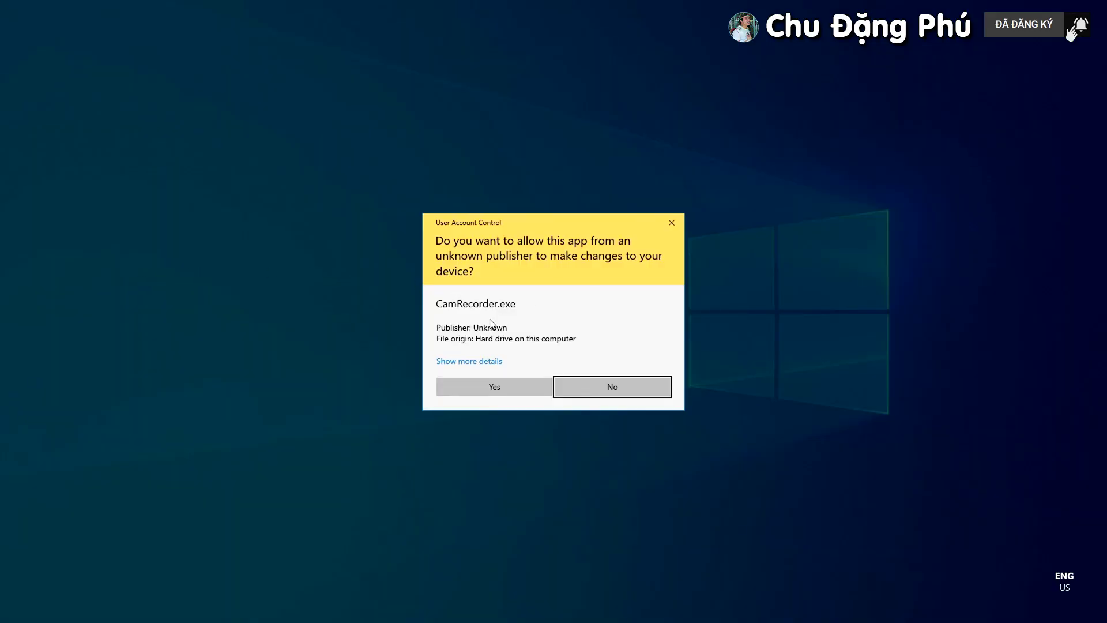
left_click(527, 391)
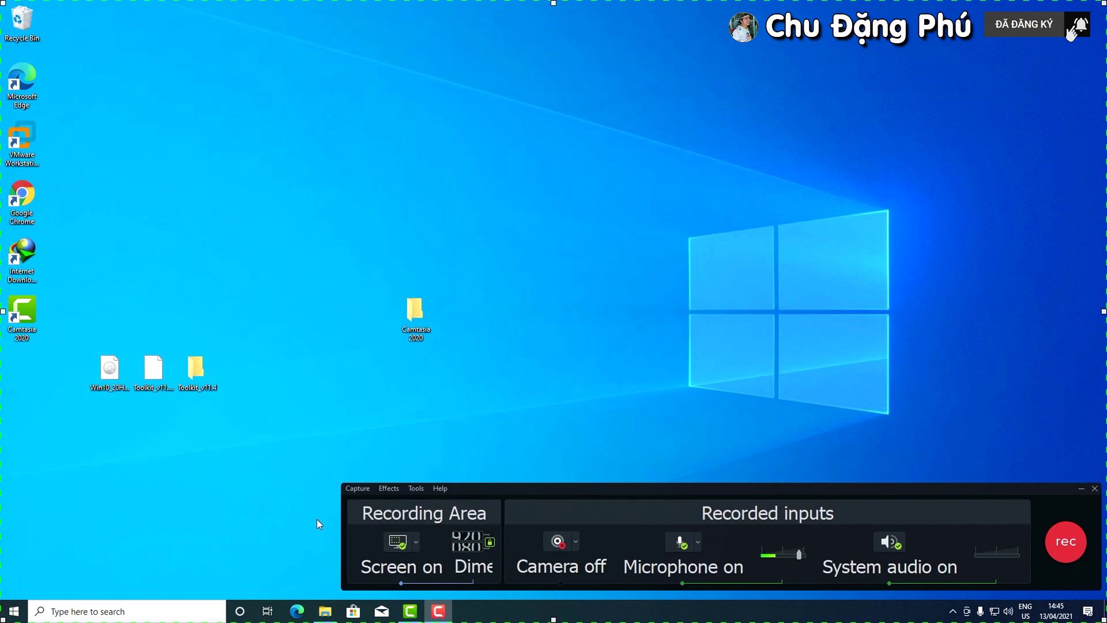
Review the recorder's capture, effects and tools commands and the preset sizes offered for the recording area
left_click(358, 489)
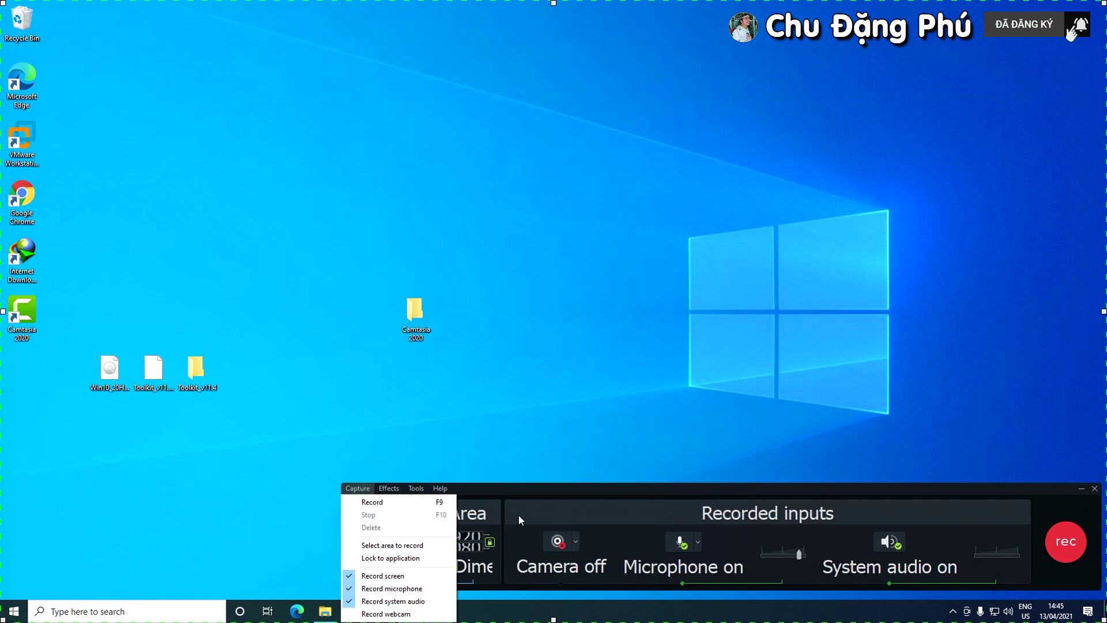
left_click(412, 488)
mouse_move(388, 487)
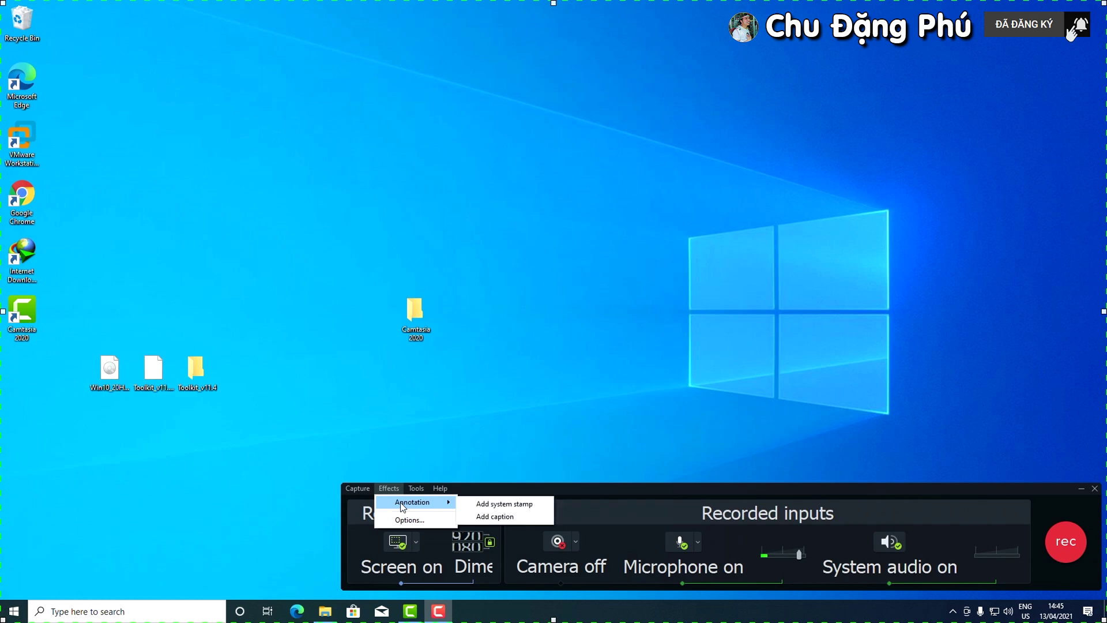
mouse_move(421, 491)
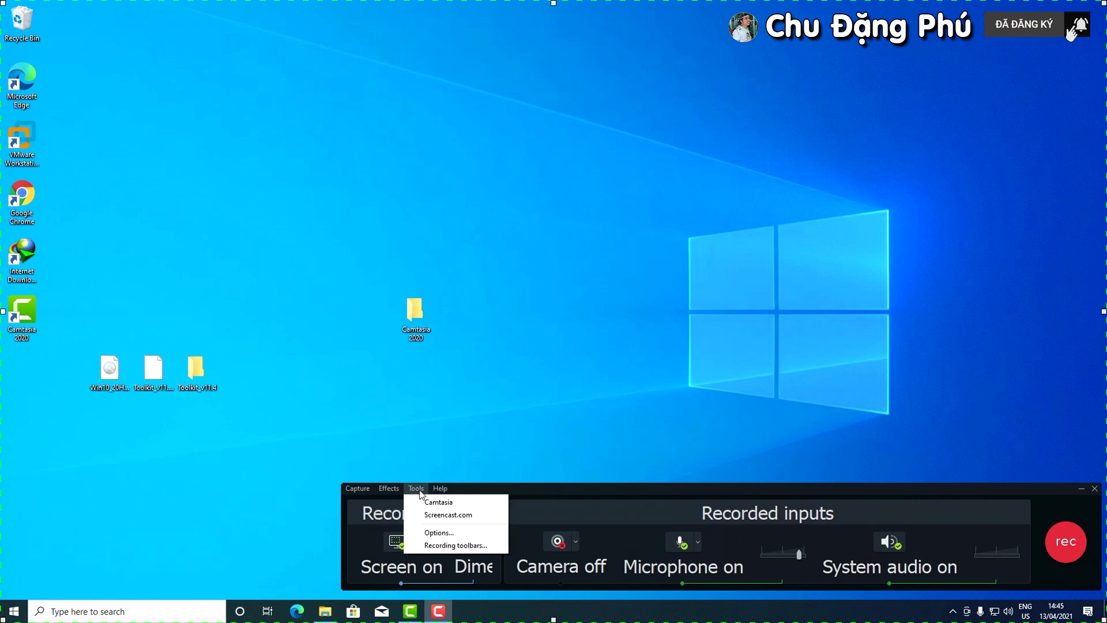
left_click(749, 489)
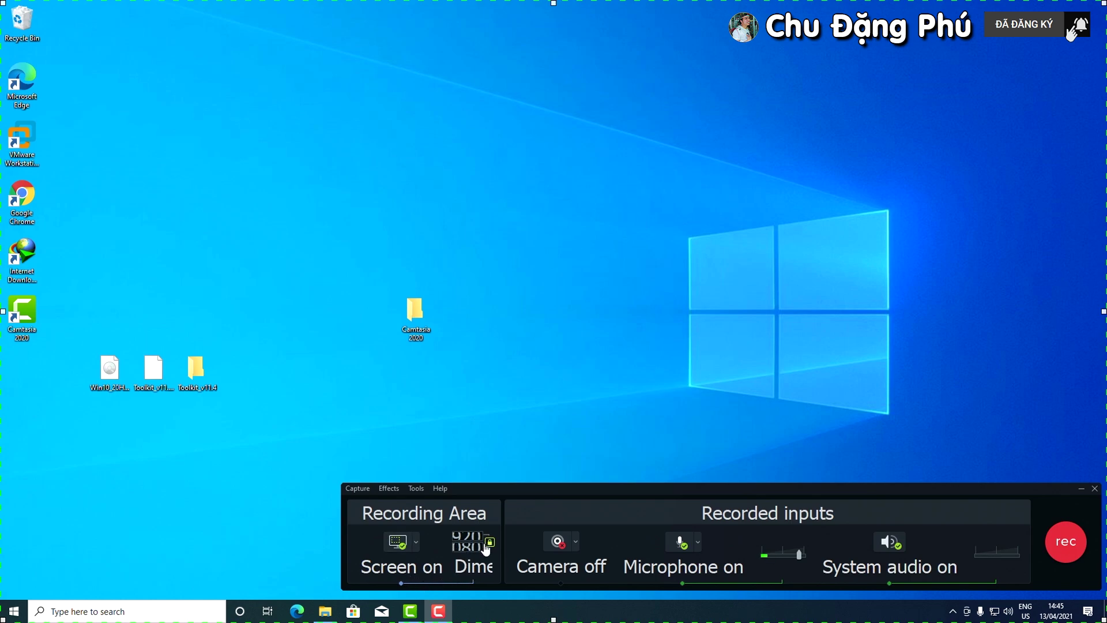
left_click(416, 542)
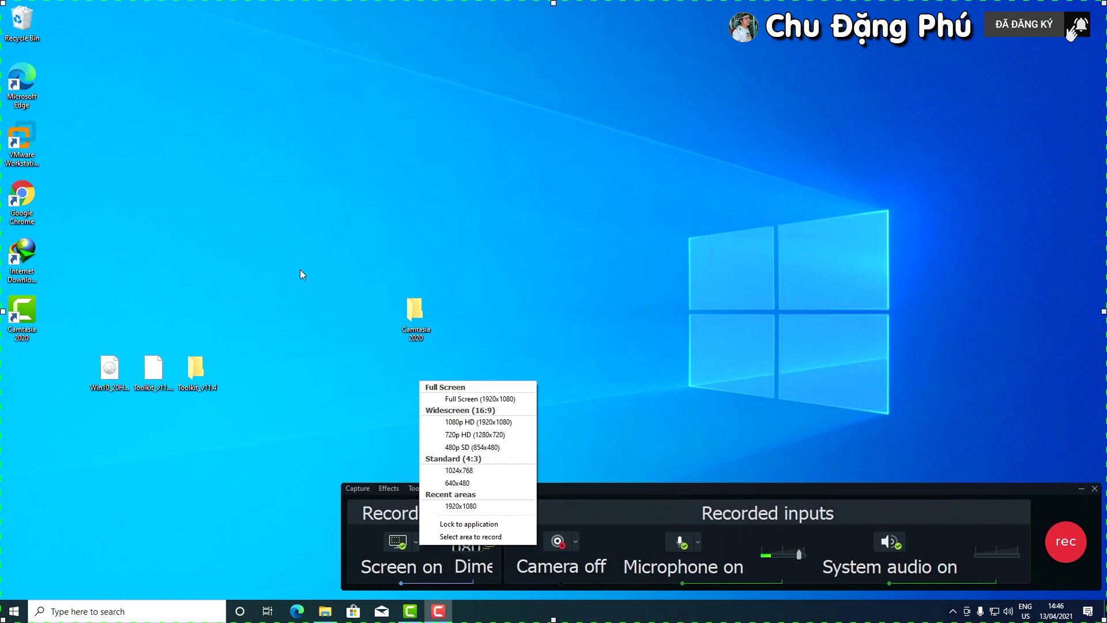
left_click(740, 138)
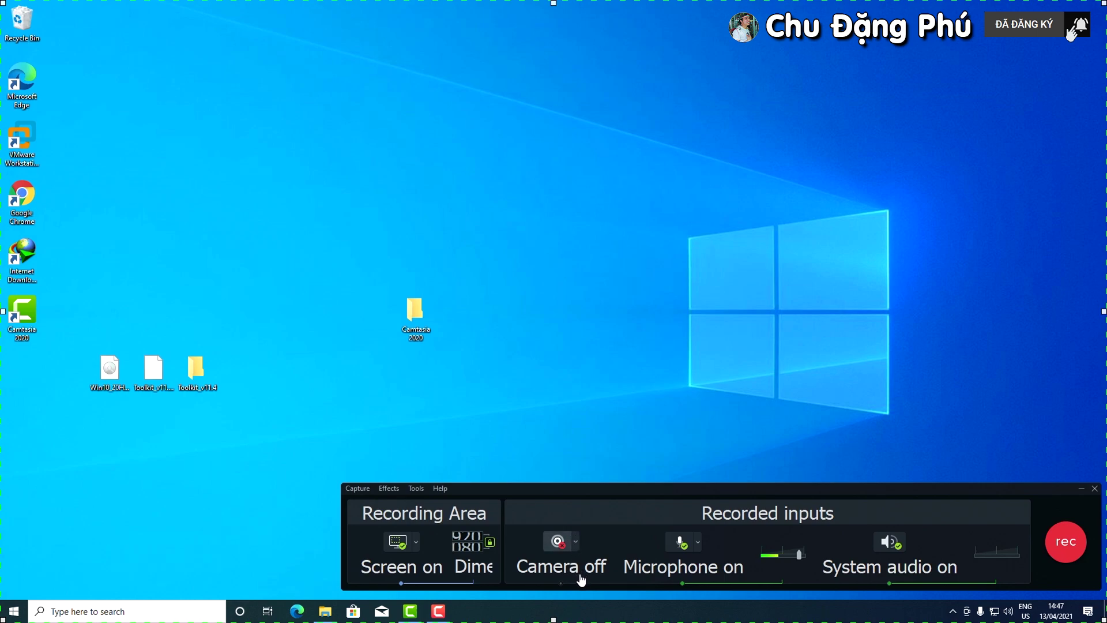
Enable camera recording with the Logitech Webcam C930e and check its preview
left_click(576, 542)
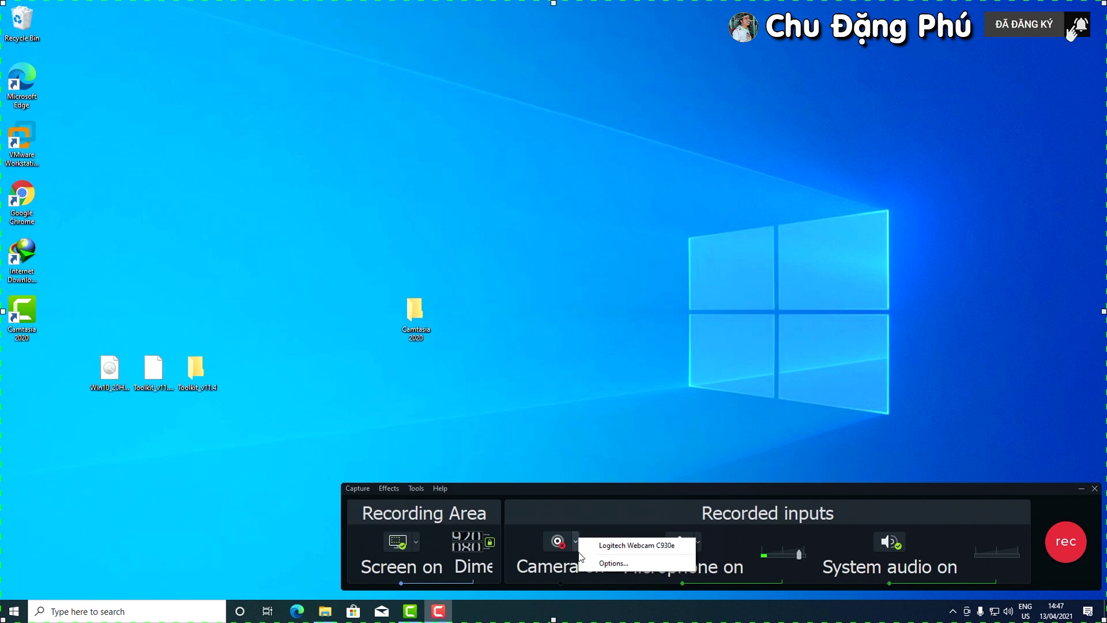
left_click(637, 546)
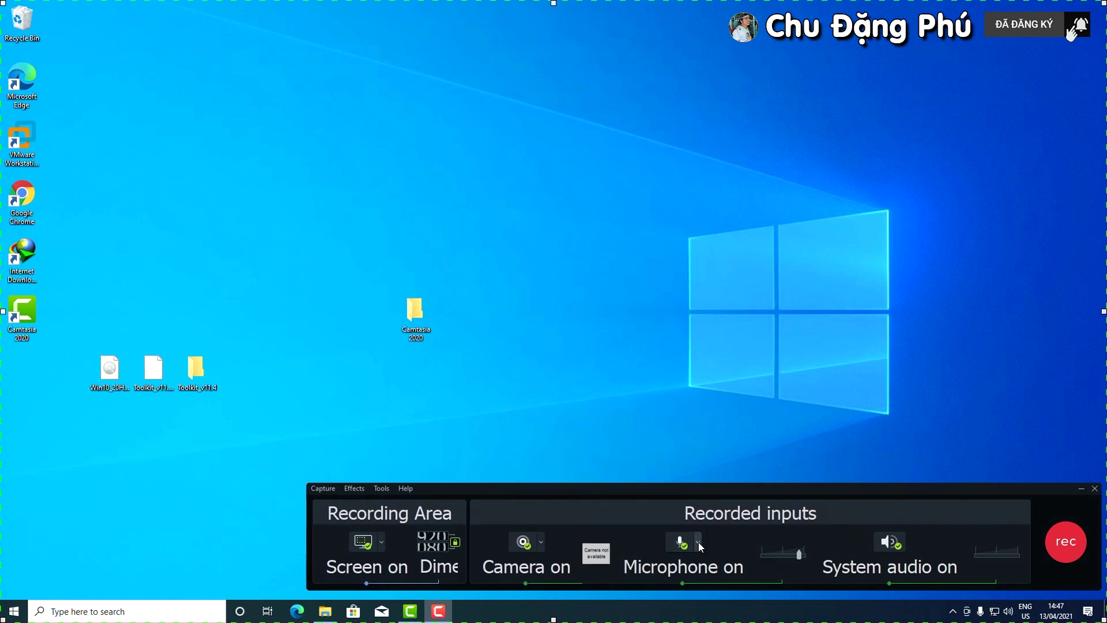
mouse_move(601, 555)
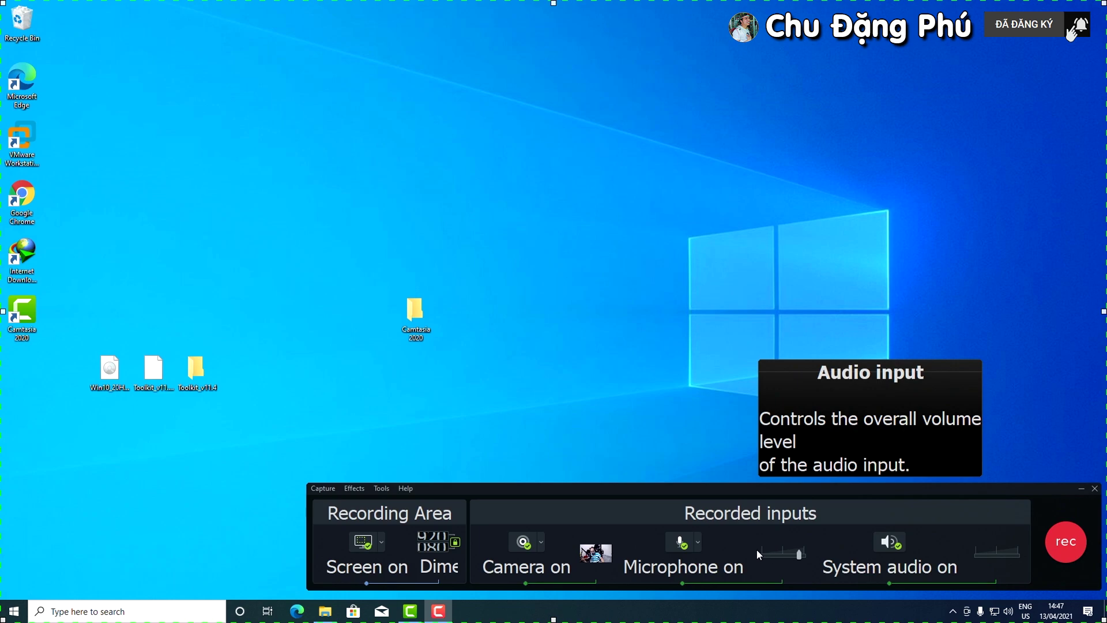
Review the available microphones and choose Microphone (High Definition Audio Device) as the recorded audio source
left_click(701, 542)
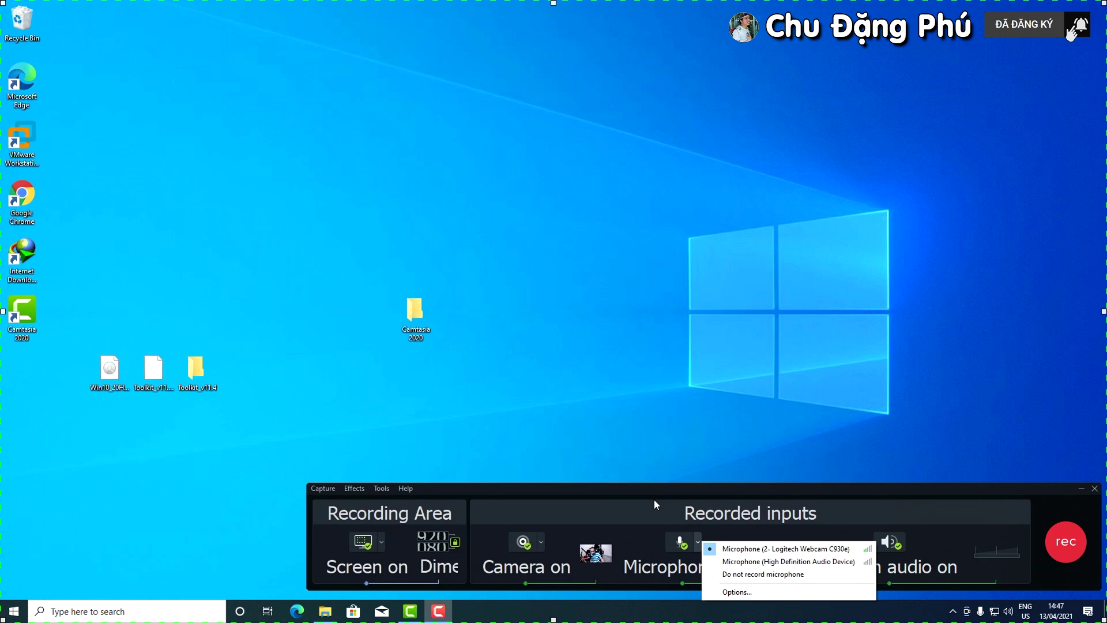
left_click(635, 507)
left_click(697, 542)
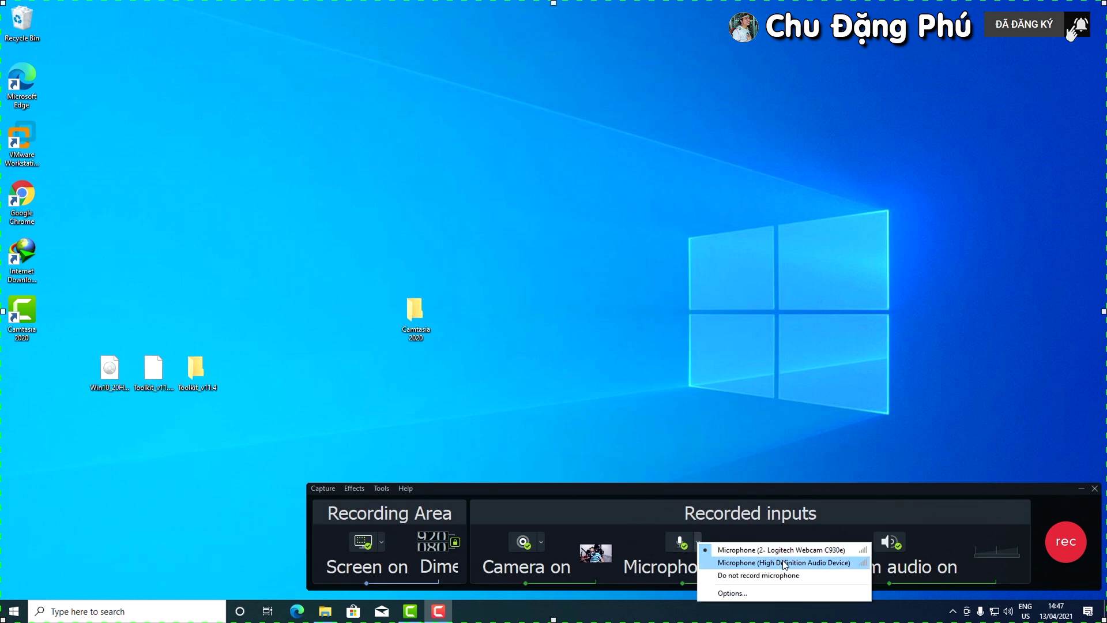
left_click(722, 568)
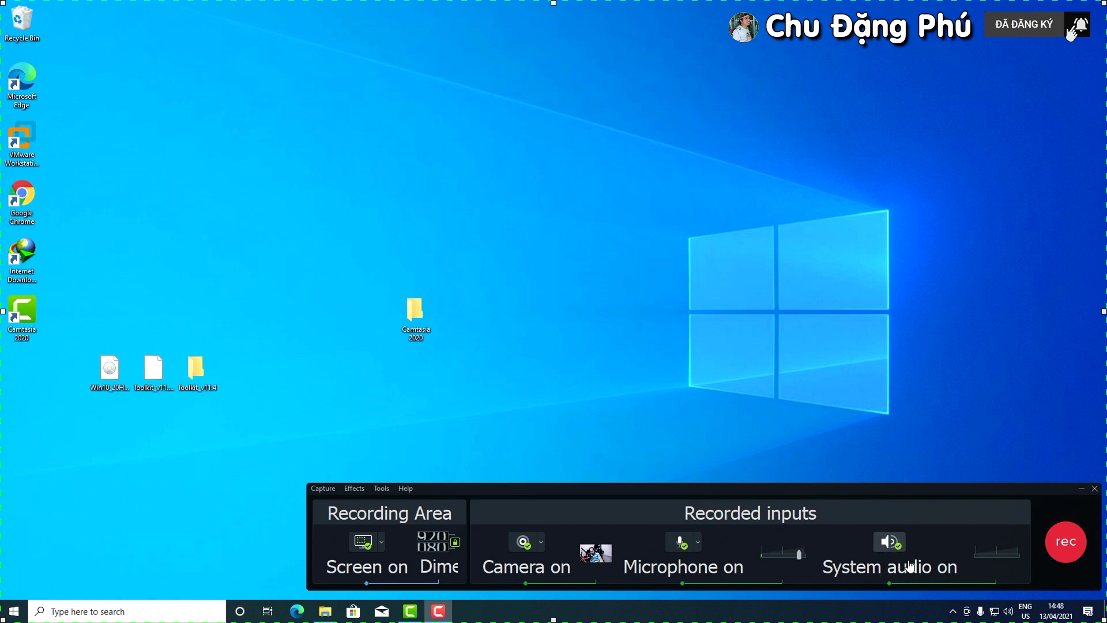
Switch system audio recording off and back on, and set the recording area to Full Screen (1920x1080)
left_click(901, 545)
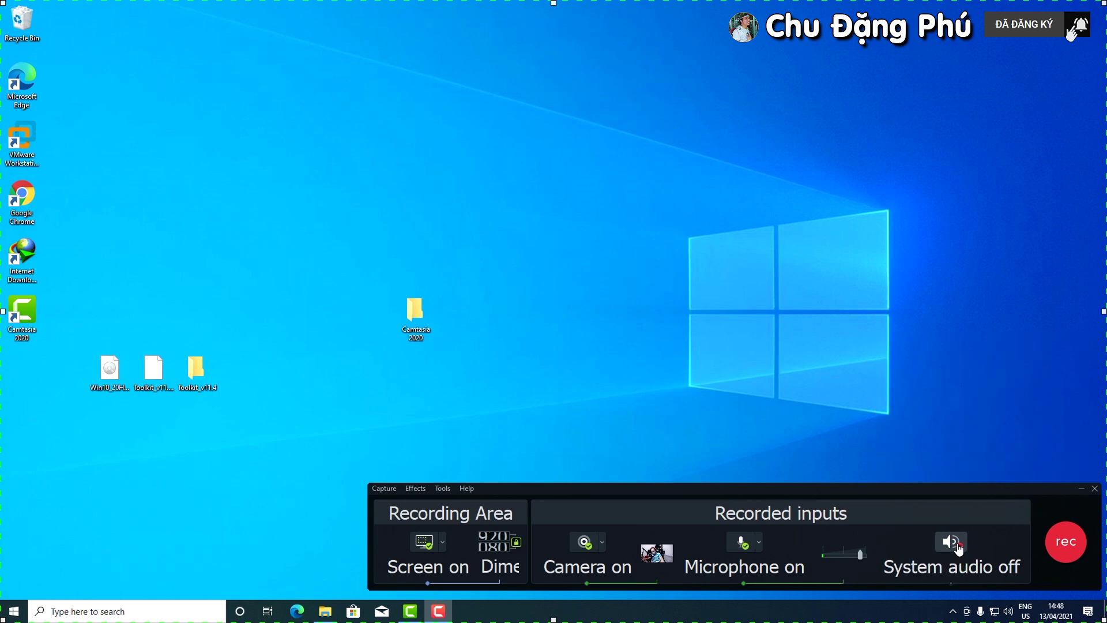
left_click(960, 552)
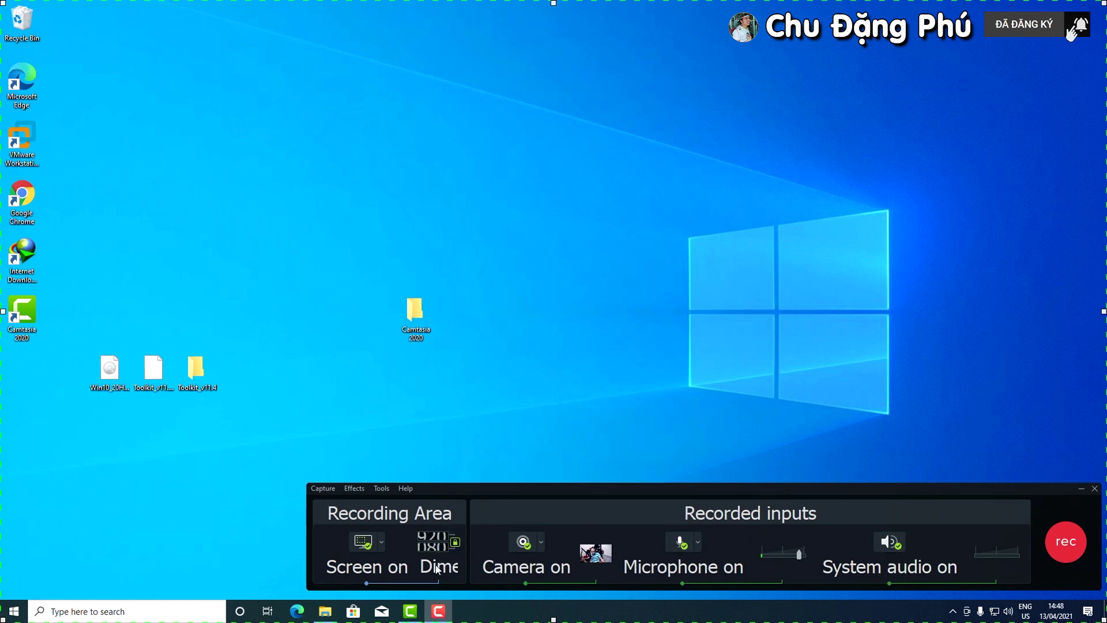
left_click(381, 542)
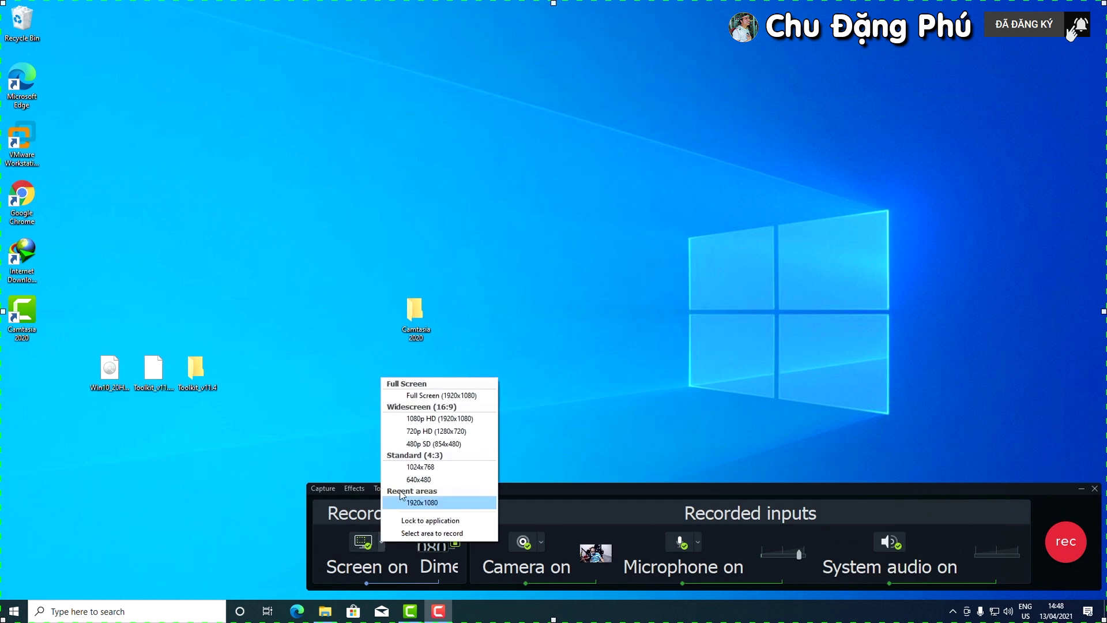
left_click(457, 396)
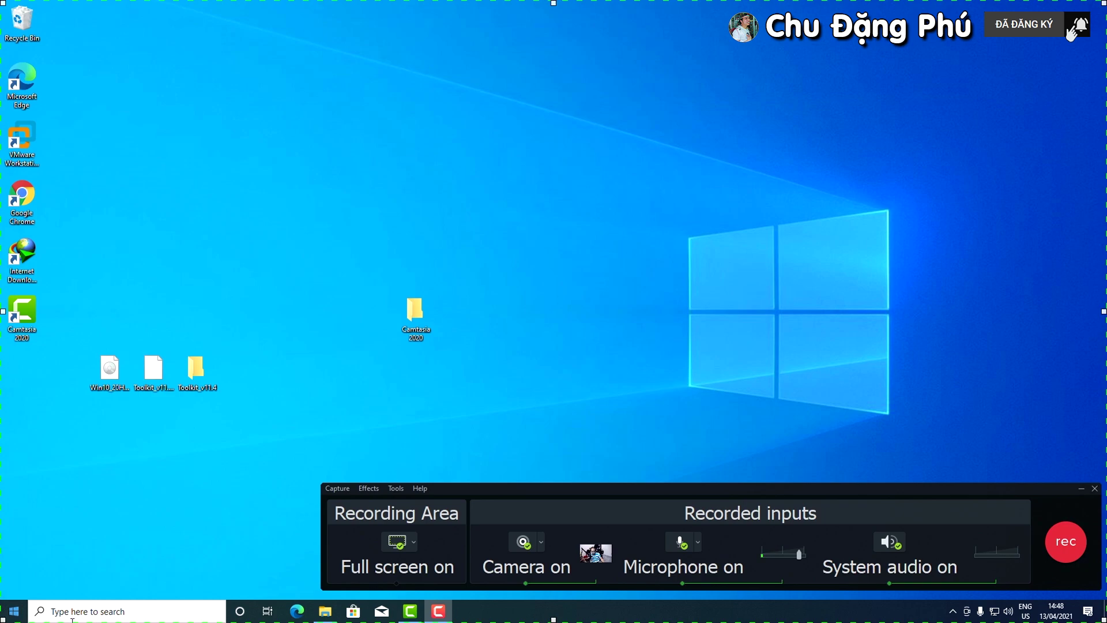
Start recording and capture sample desktop activity, such as opening the Start menu and the Recycle Bin's options
left_click(1077, 550)
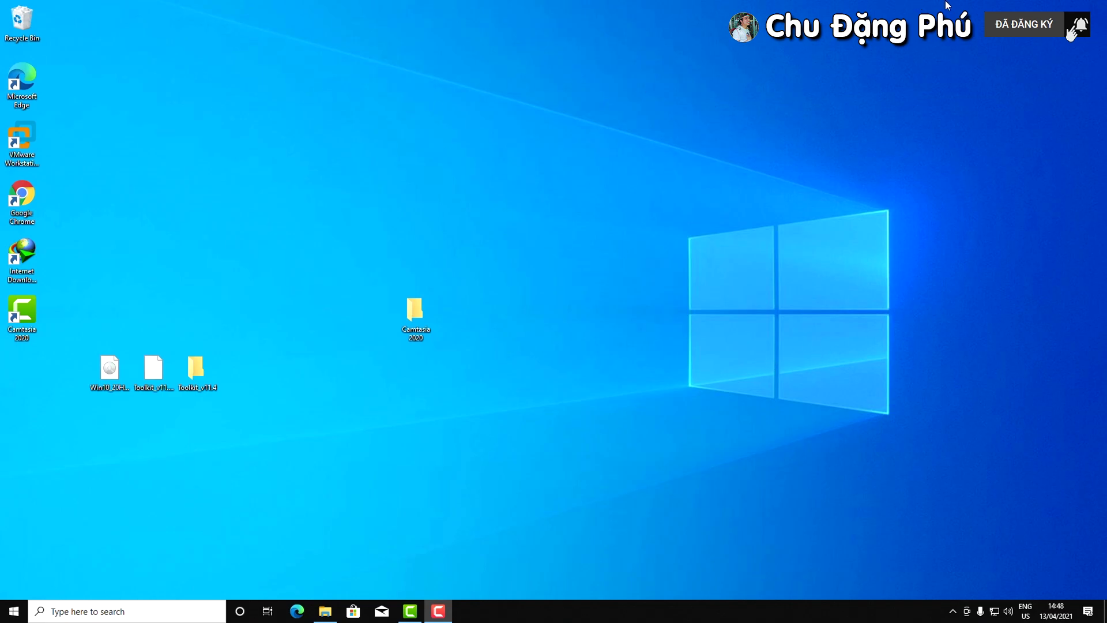
left_click(5, 605)
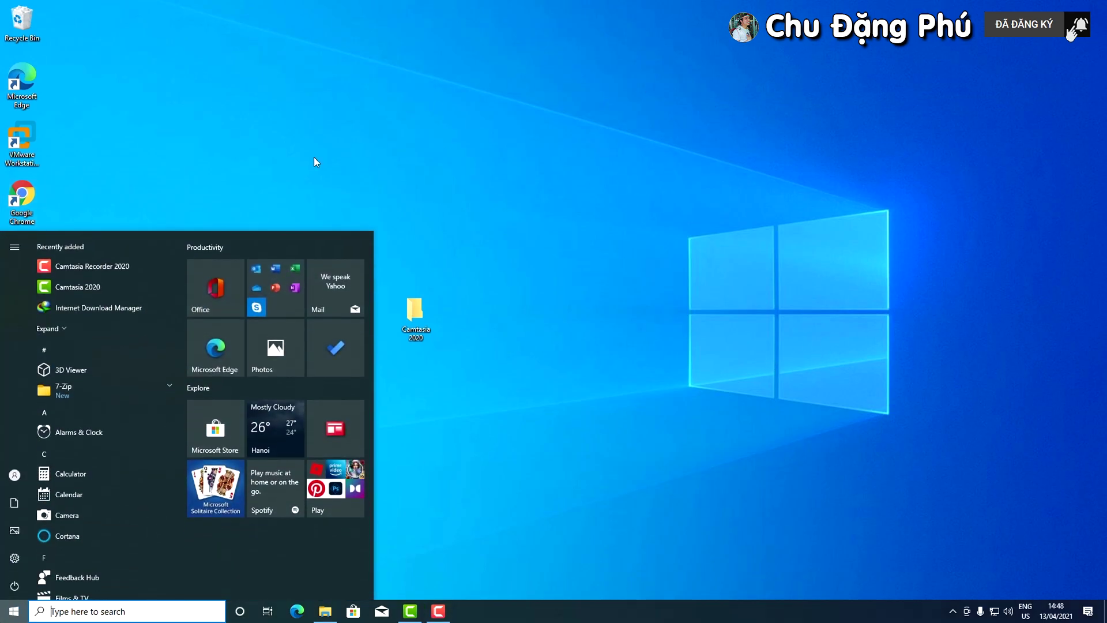
left_click(635, 507)
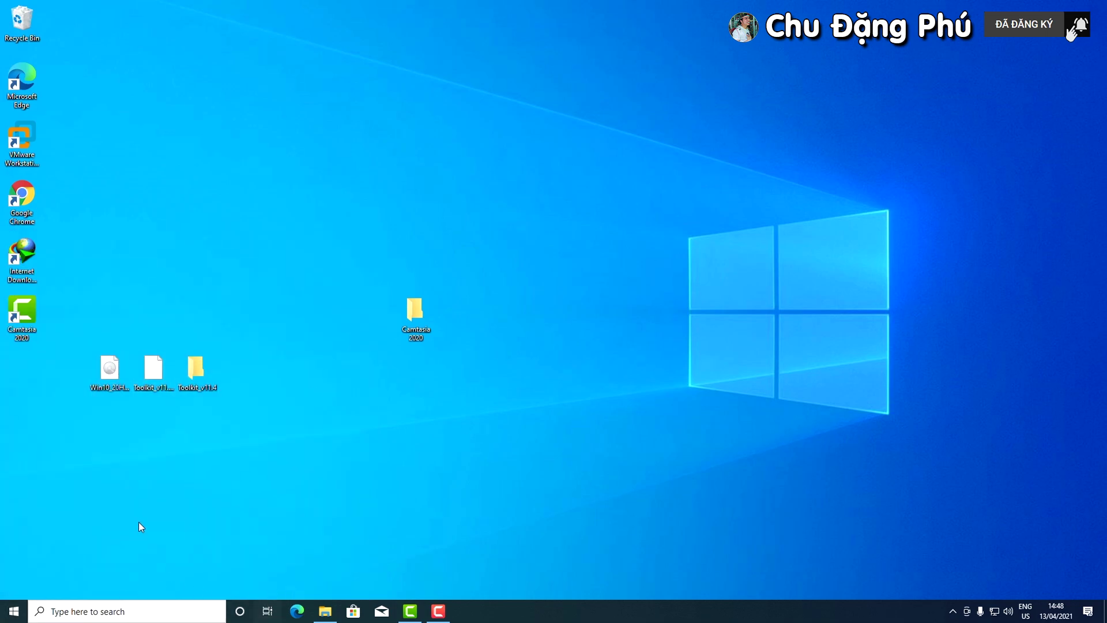
right_click(30, 30)
left_click(112, 50)
left_click(607, 346)
Bring back the recorder window, check the capture commands available while recording, and stop the recording
left_click(439, 612)
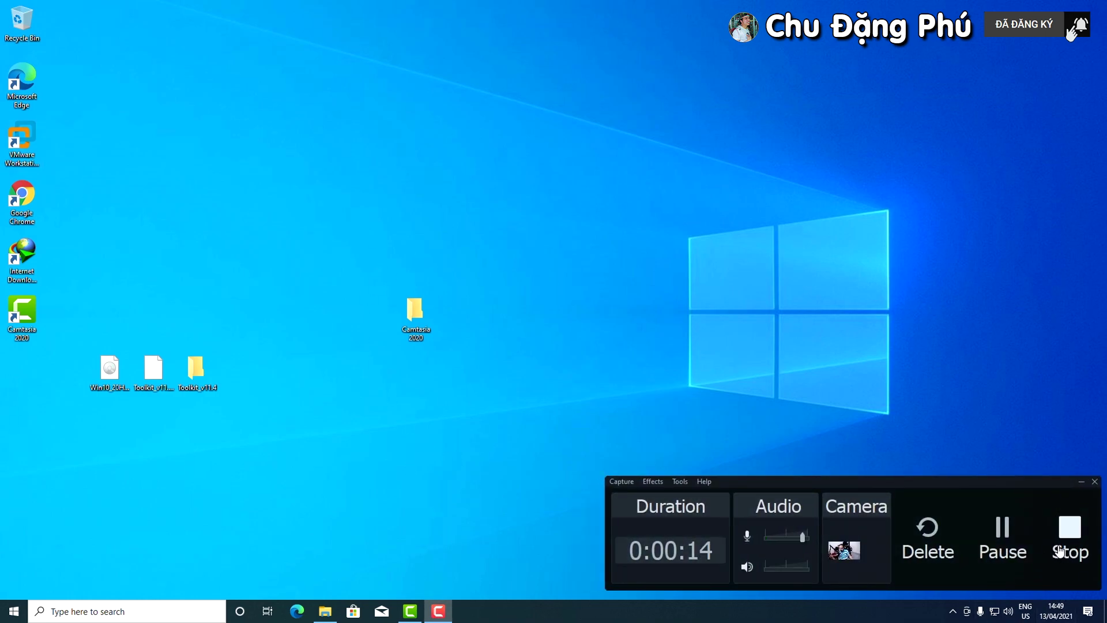
left_click(622, 482)
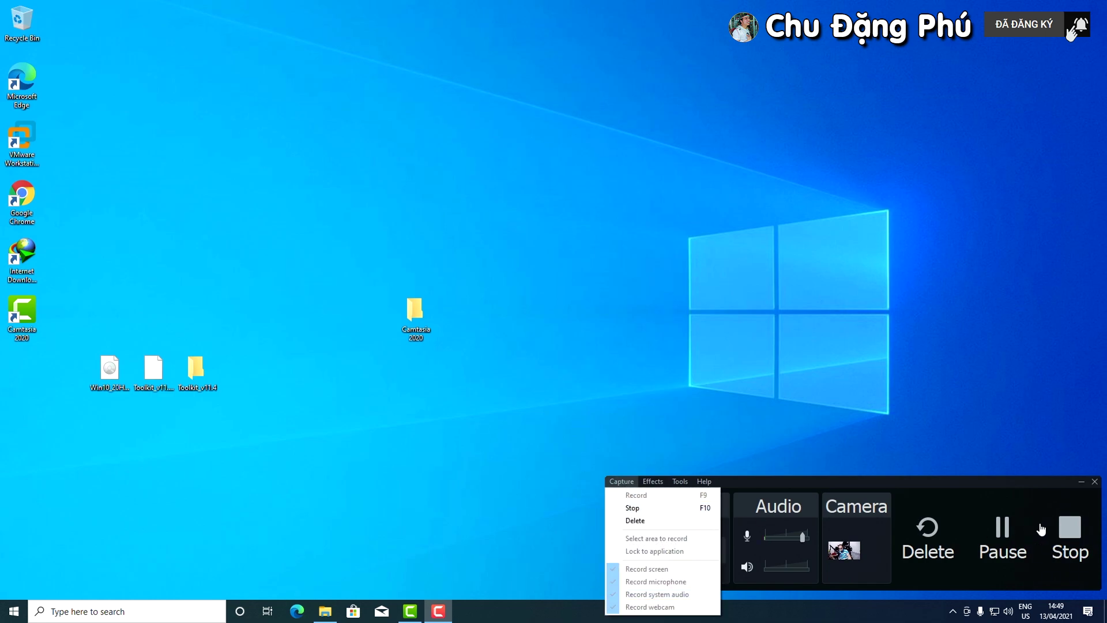
left_click(1022, 498)
left_click(1071, 534)
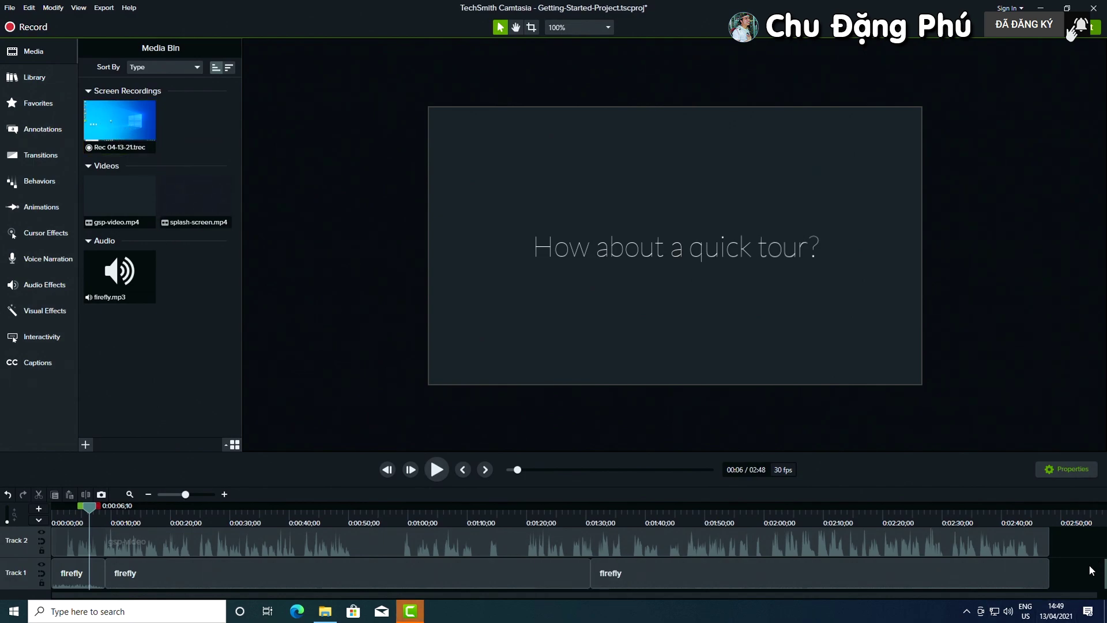
Delete all sample clips from the timeline and place the Rec 04-13-21.trec recording on the tracks
key("ctrl+a")
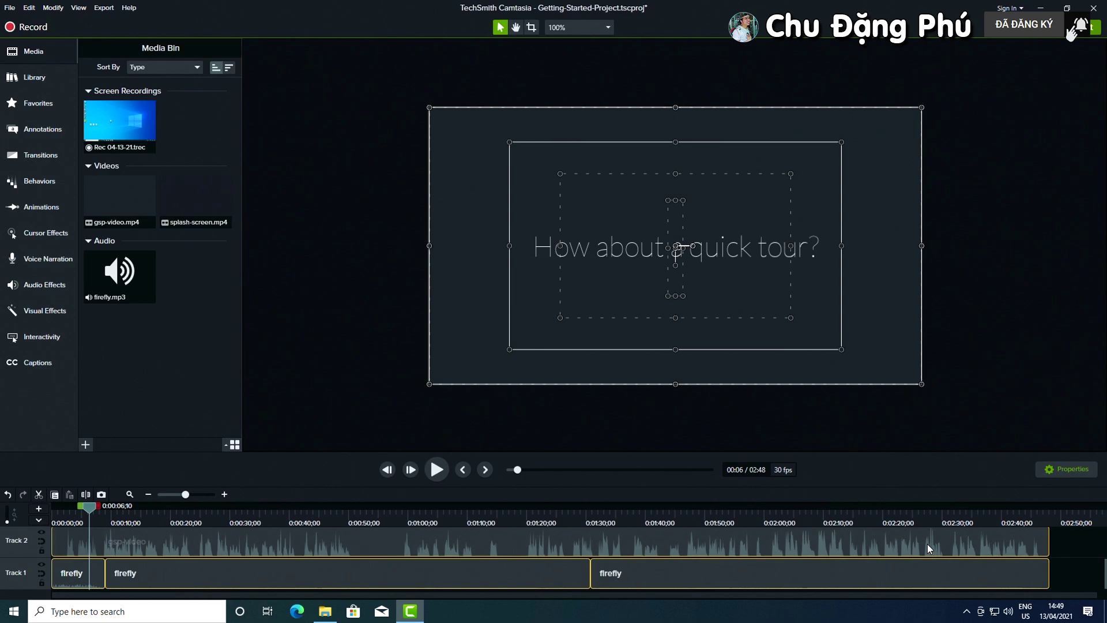
key("Delete")
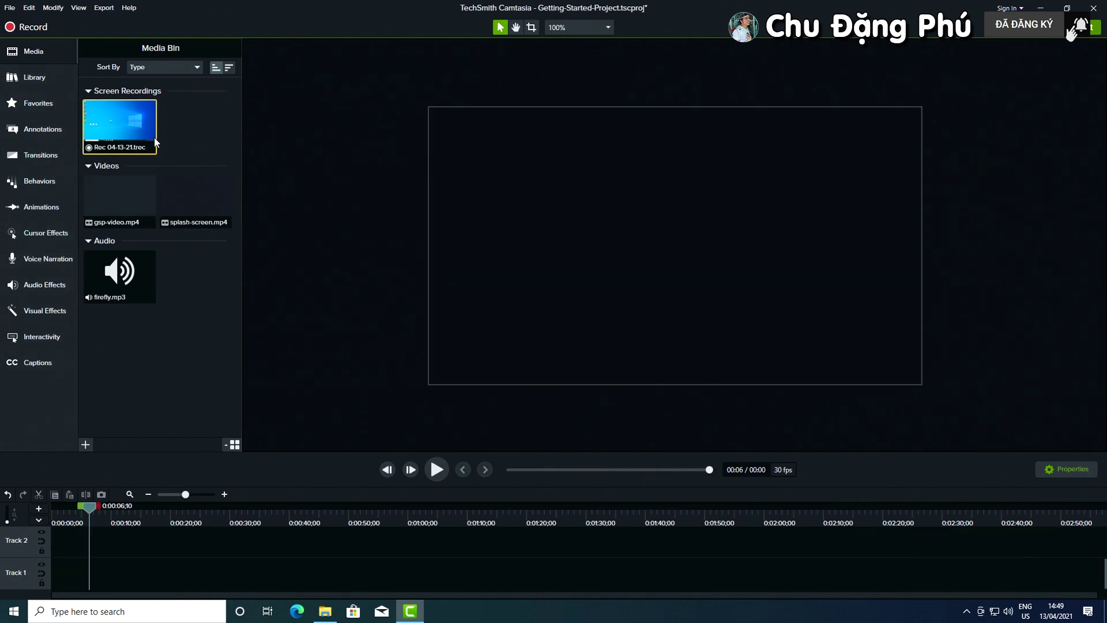
left_click_drag(124, 135, 192, 569)
Play the screen recording with its webcam overlay from the clip's start and pause after a few seconds
left_click(267, 508)
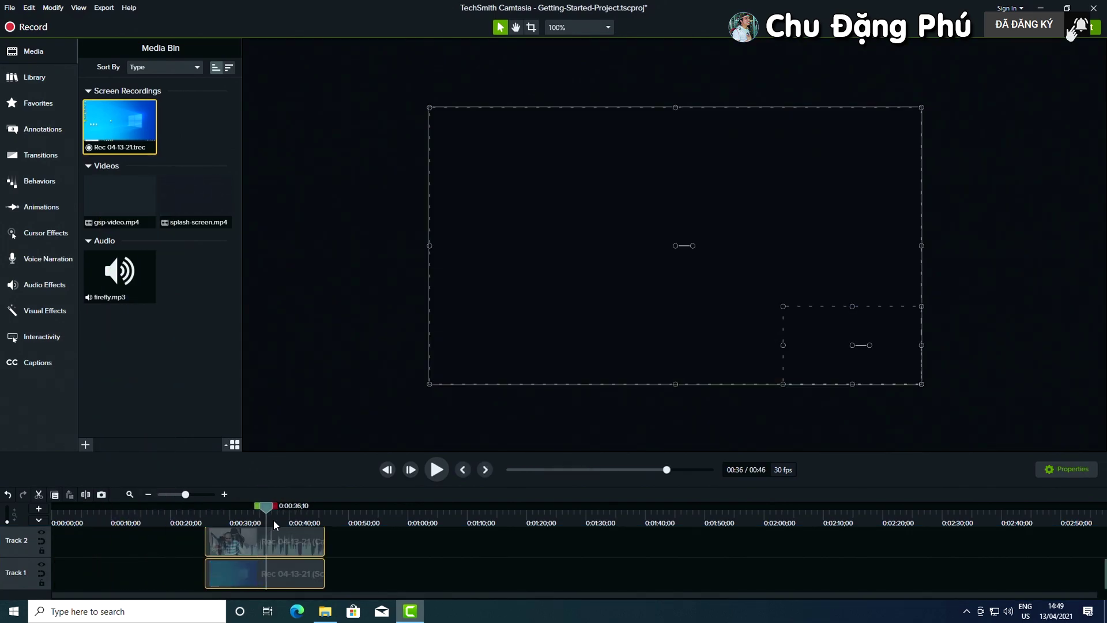
left_click_drag(267, 508, 203, 513)
key("space")
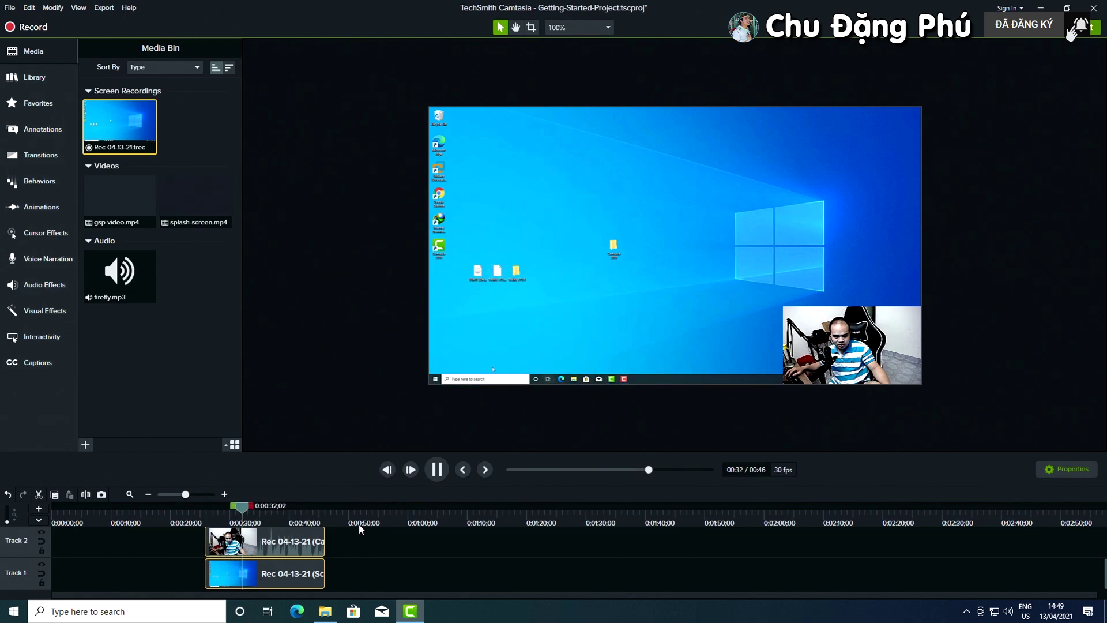
key("space")
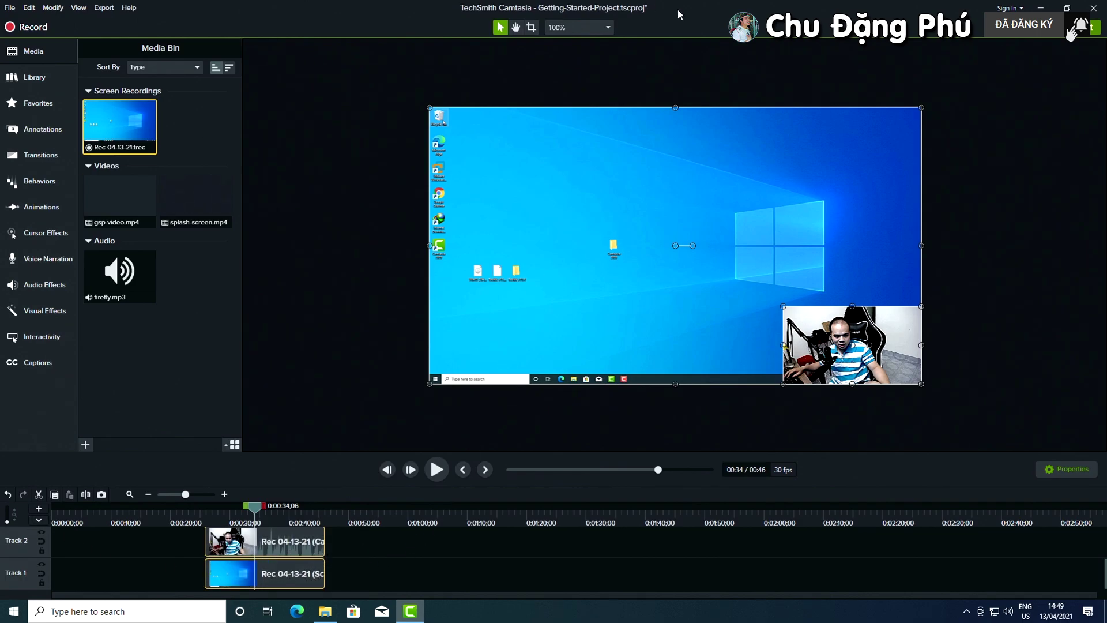
Minimize the editor, start Camtasia Recorder 2020 again and approve the permission request
left_click(1041, 8)
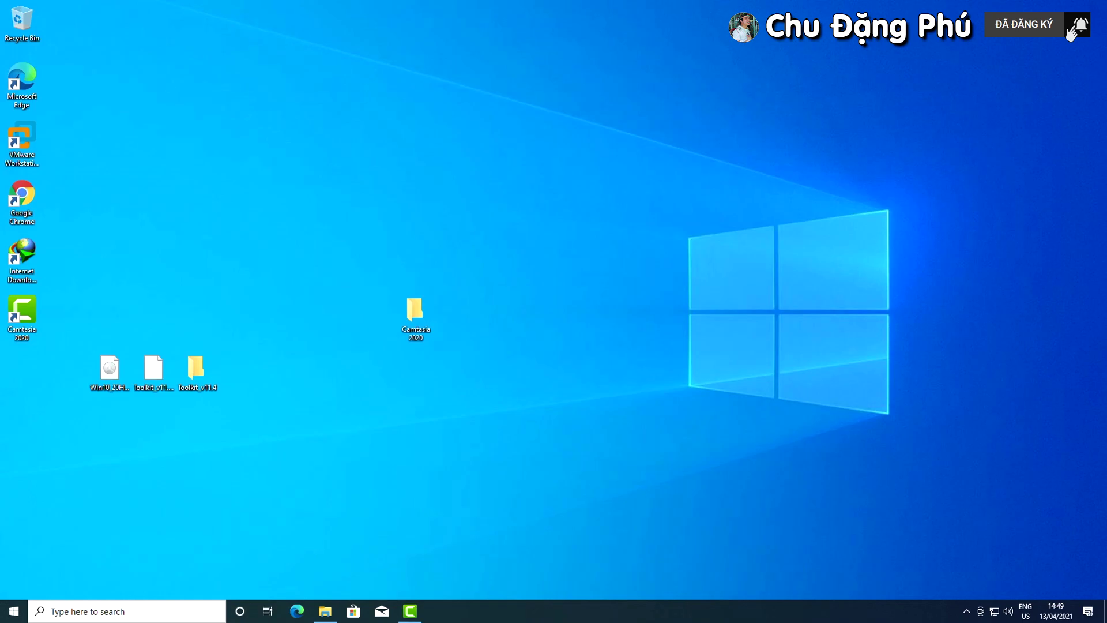
left_click(14, 611)
left_click(106, 268)
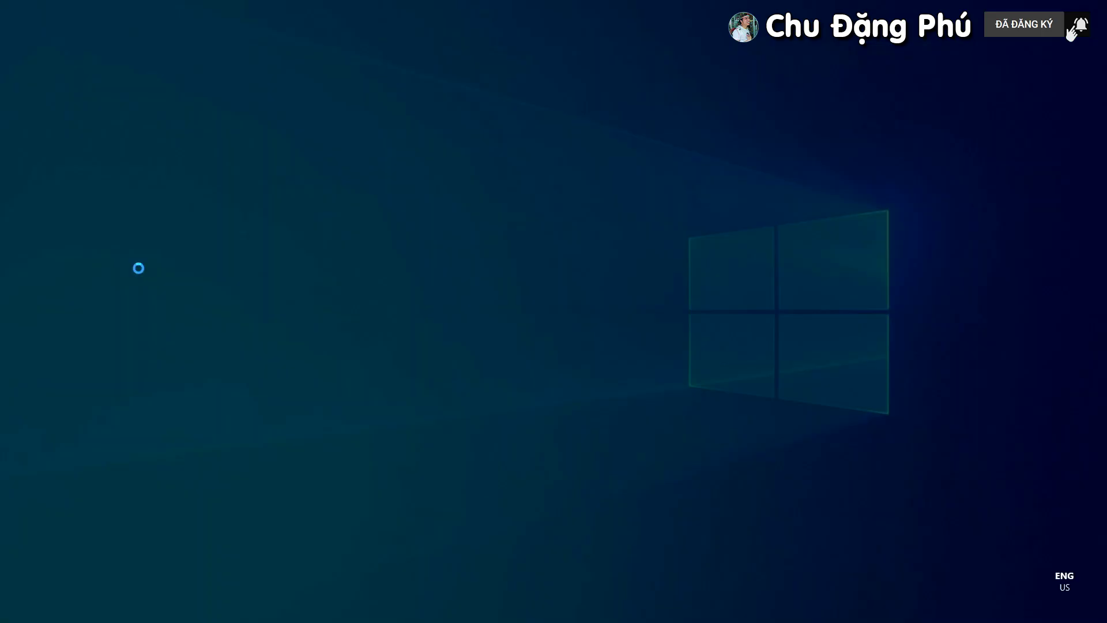
left_click(497, 385)
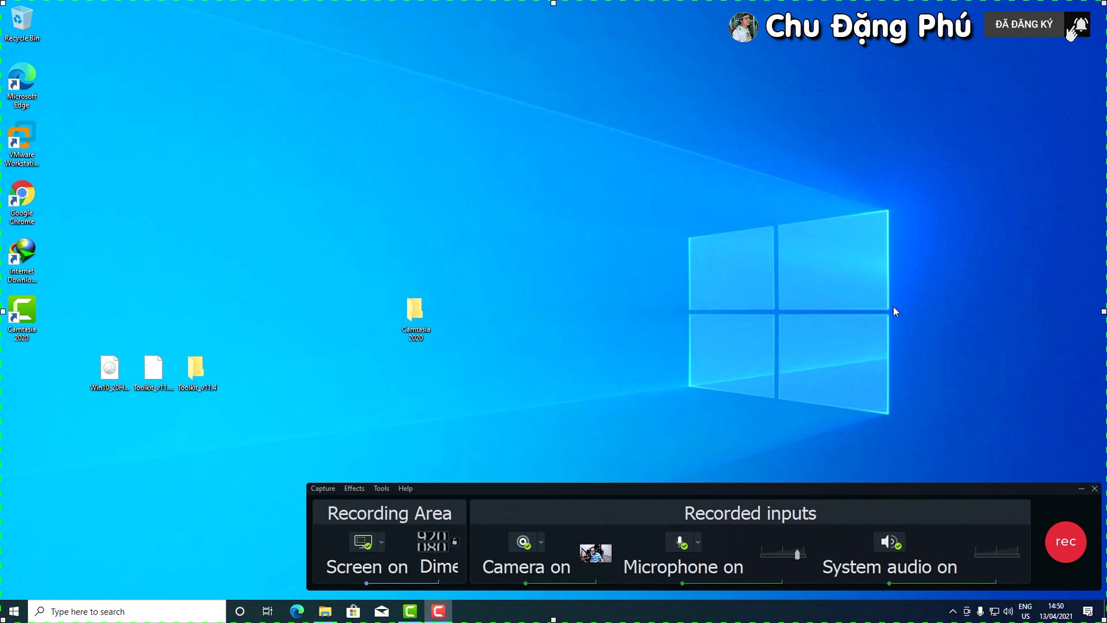
Select a custom recording area of about 552 × 376 pixels around the Camtasia 2020 desktop folder, record it briefly and stop
left_click(382, 543)
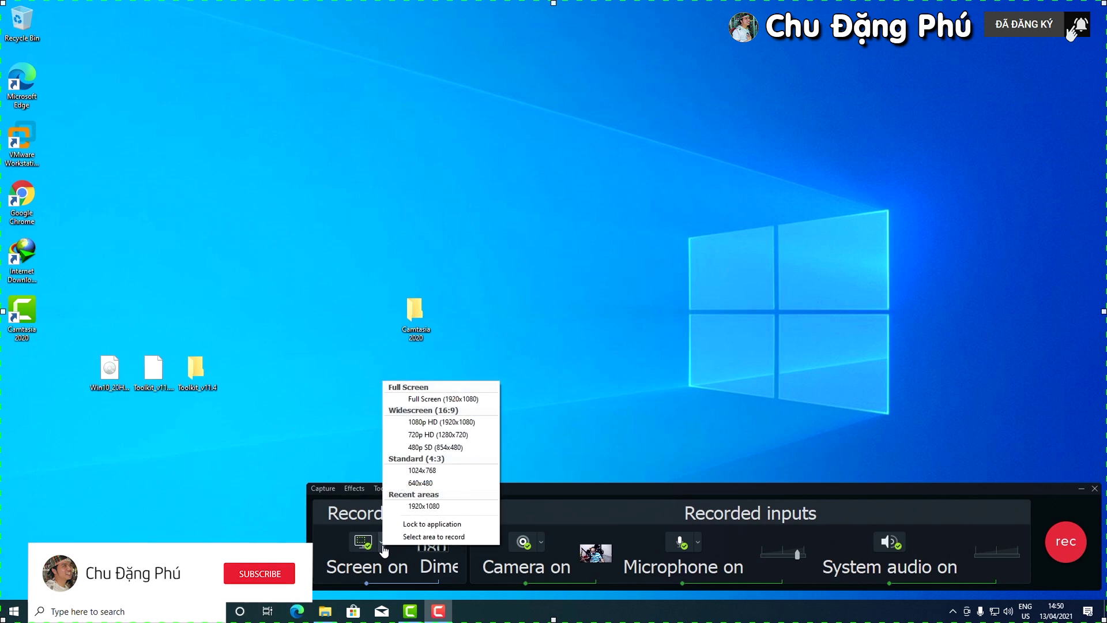
left_click(453, 537)
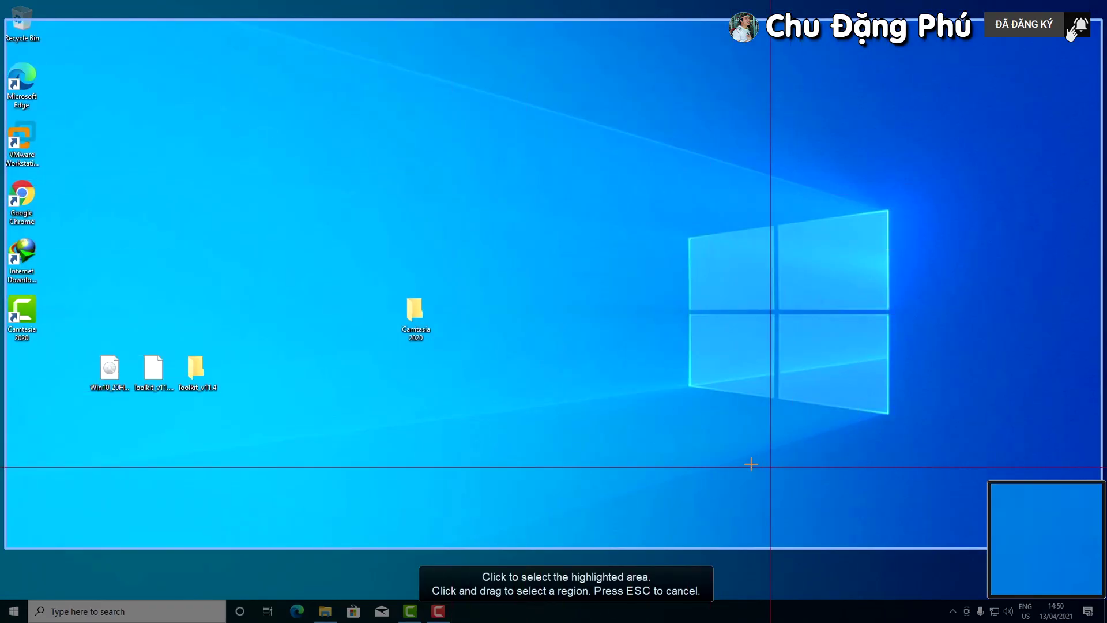
left_click_drag(282, 133, 601, 351)
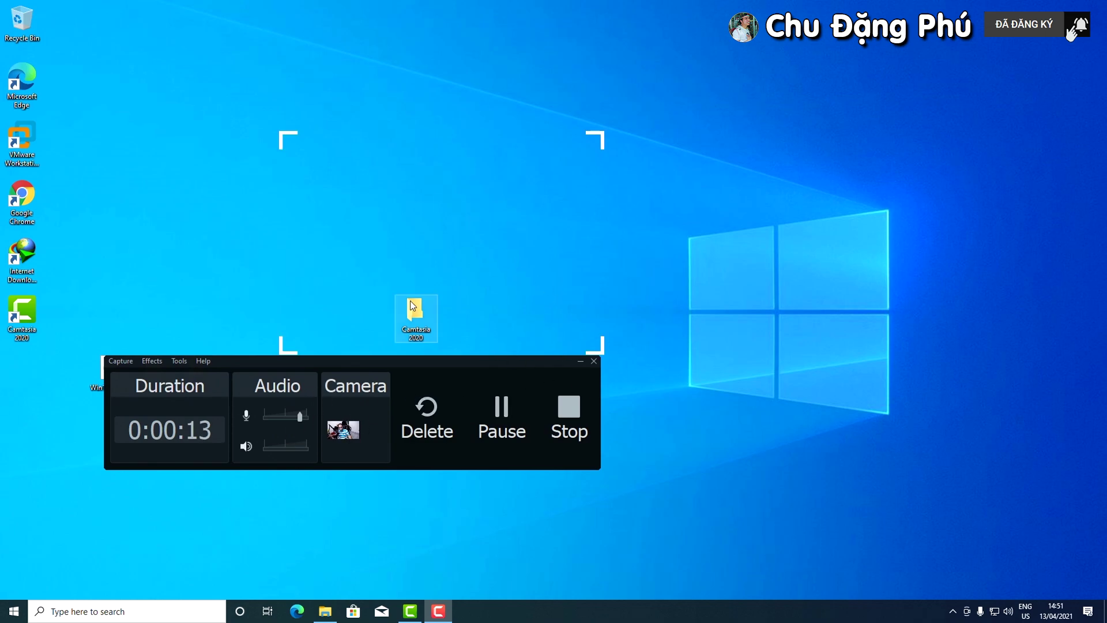
left_click(568, 409)
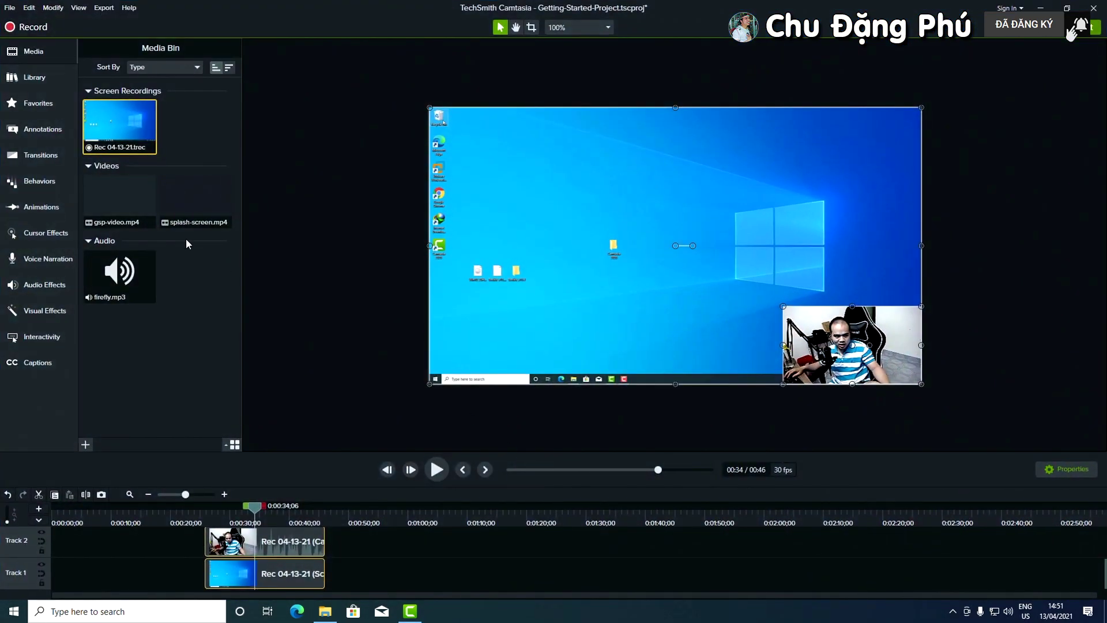
Place the new small-area recording on the timeline after the existing clips and scrub through it
left_click_drag(192, 134, 478, 571)
left_click_drag(487, 507, 501, 511)
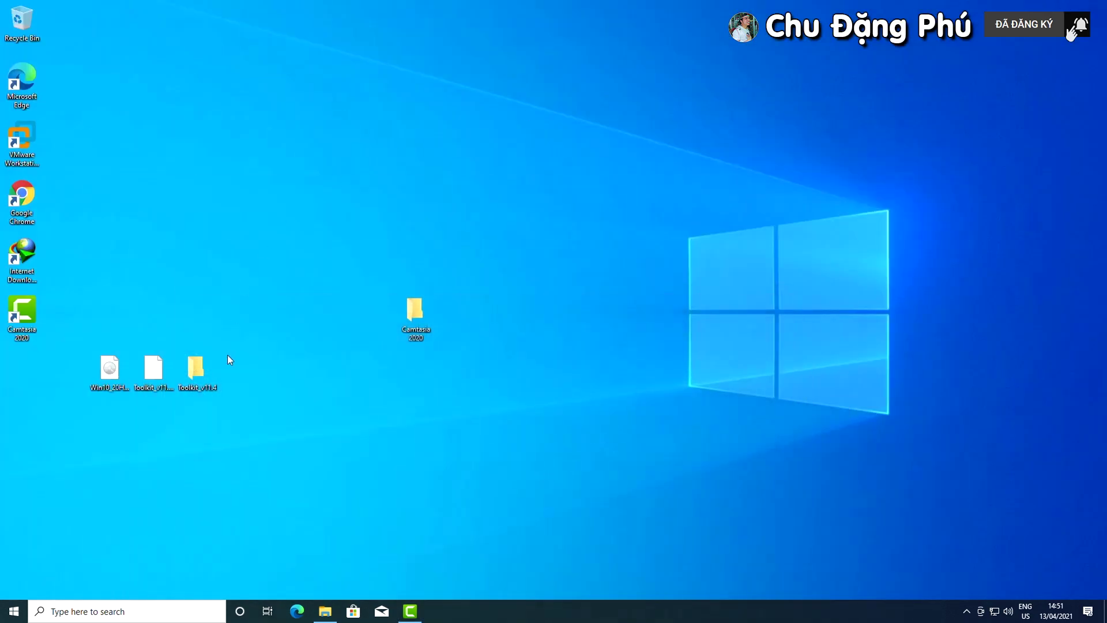
Return to the Camtasia editor, launch the recorder from it and approve the permission request
left_click(410, 612)
left_click(25, 29)
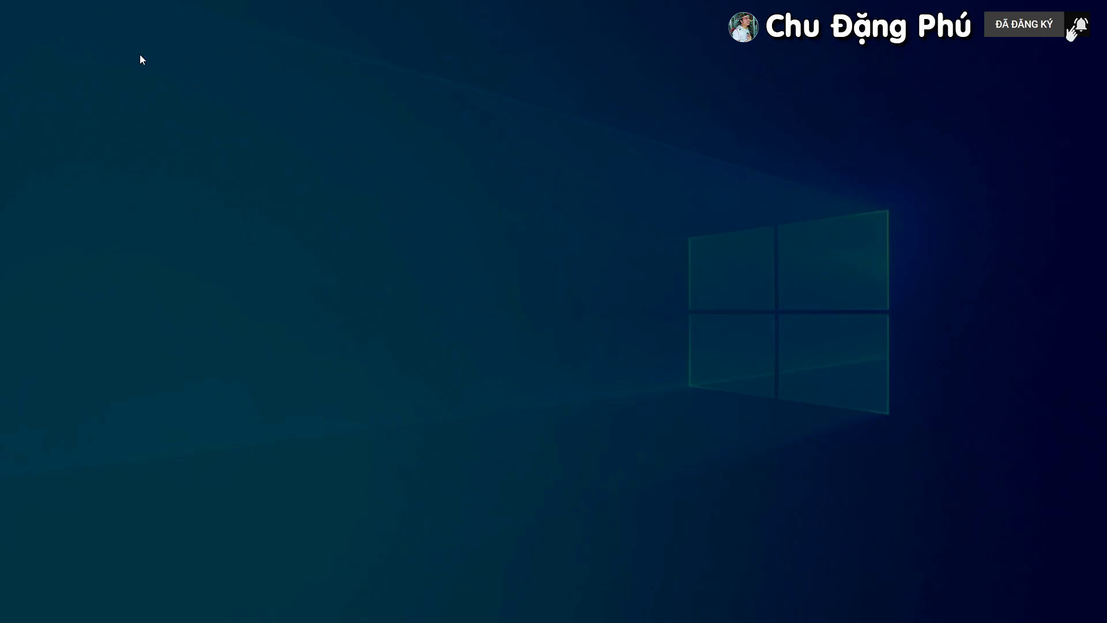
left_click(537, 385)
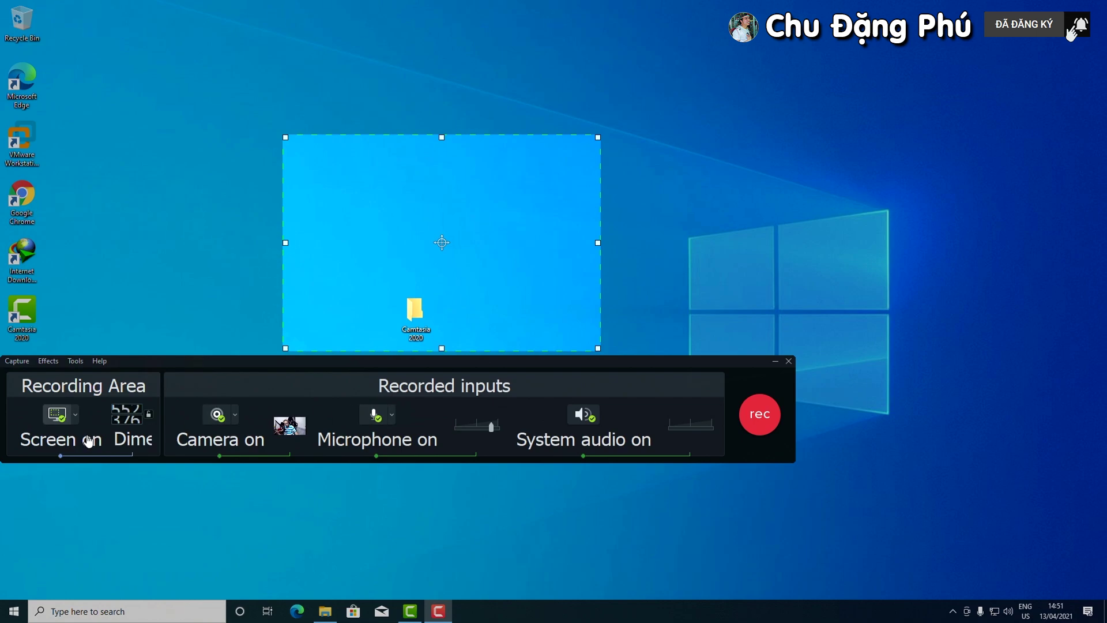
Set the recording area's dimensions to 1280 × 720 pixels
left_click(127, 407)
left_click(112, 404)
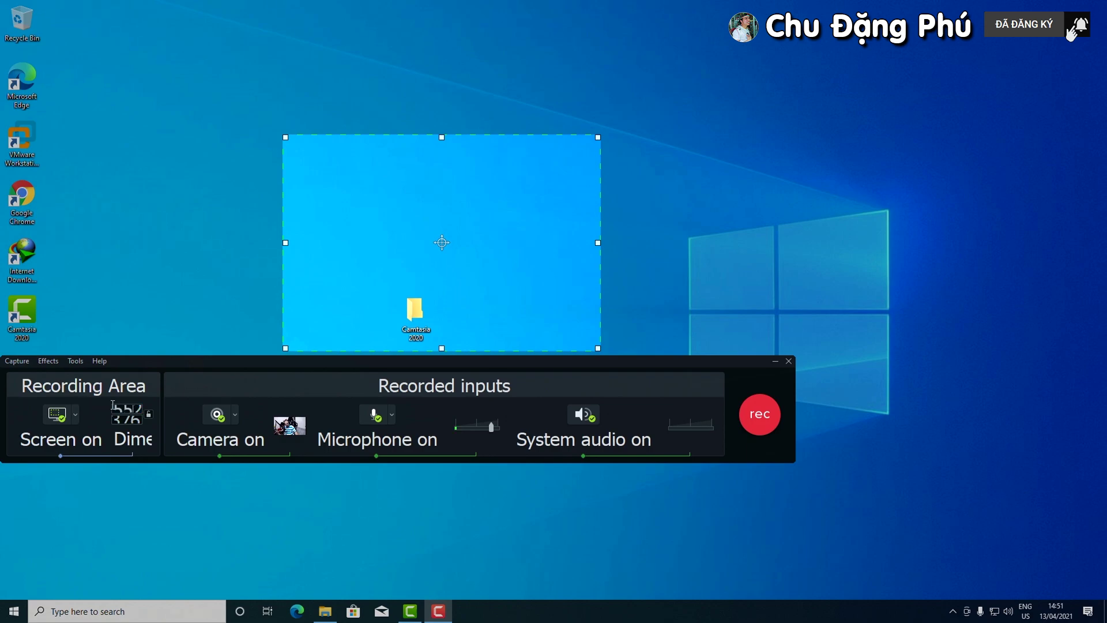
left_click_drag(113, 405, 134, 405)
left_click(123, 417)
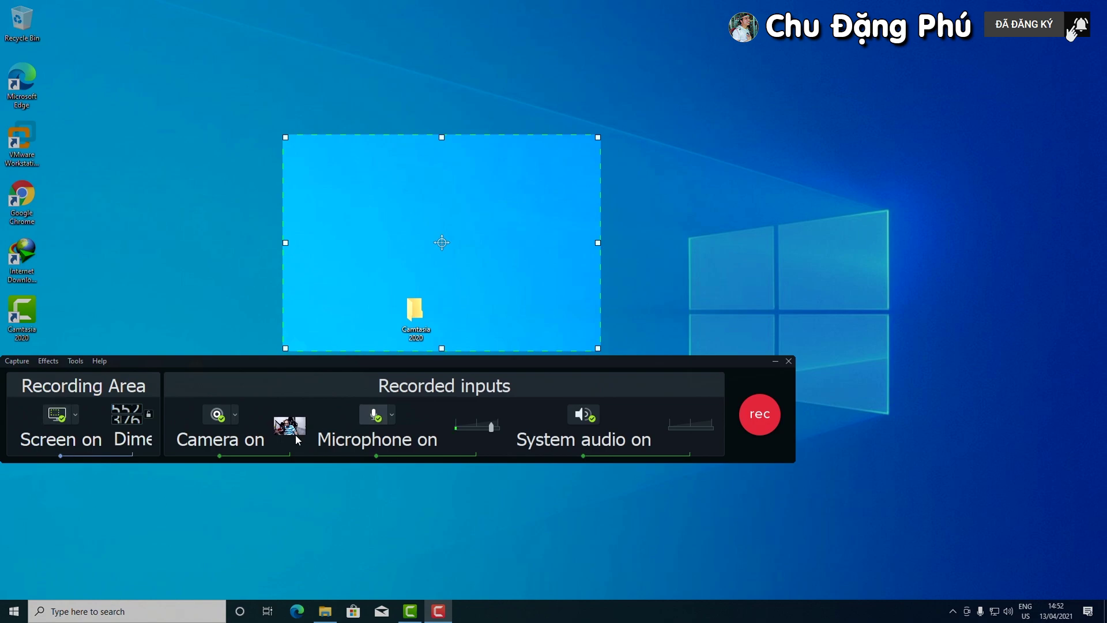
left_click_drag(113, 406, 149, 407)
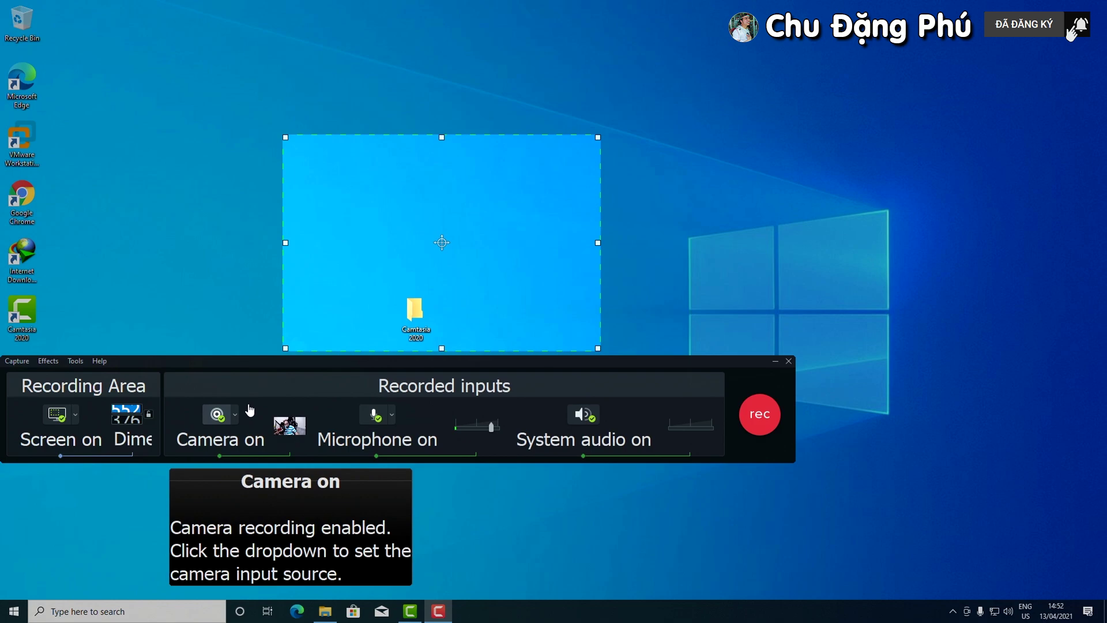
type("280")
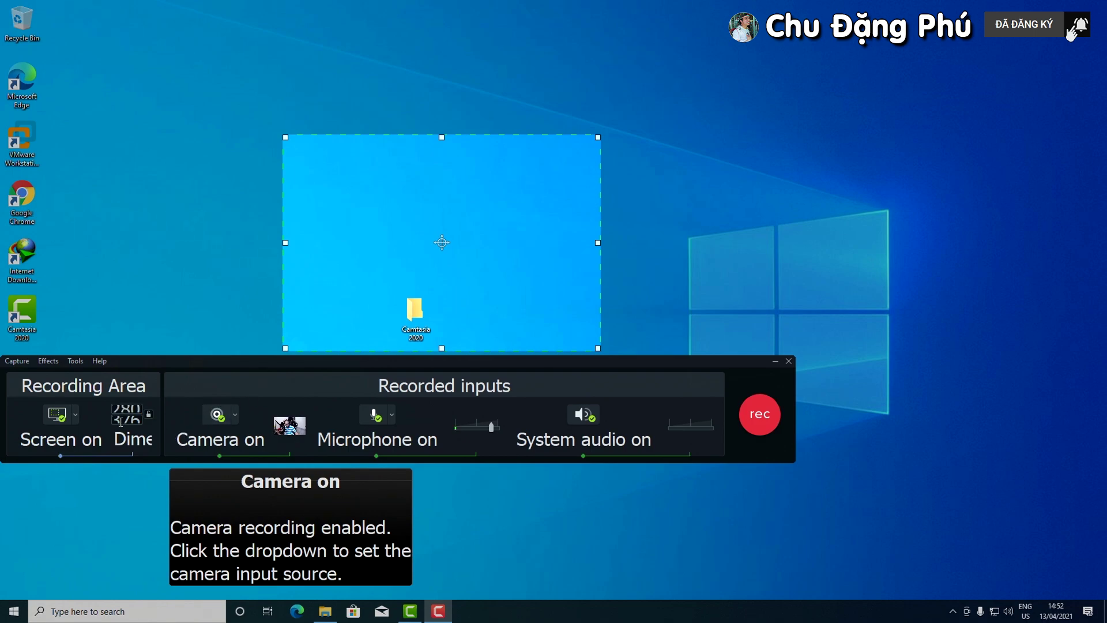
key("Tab")
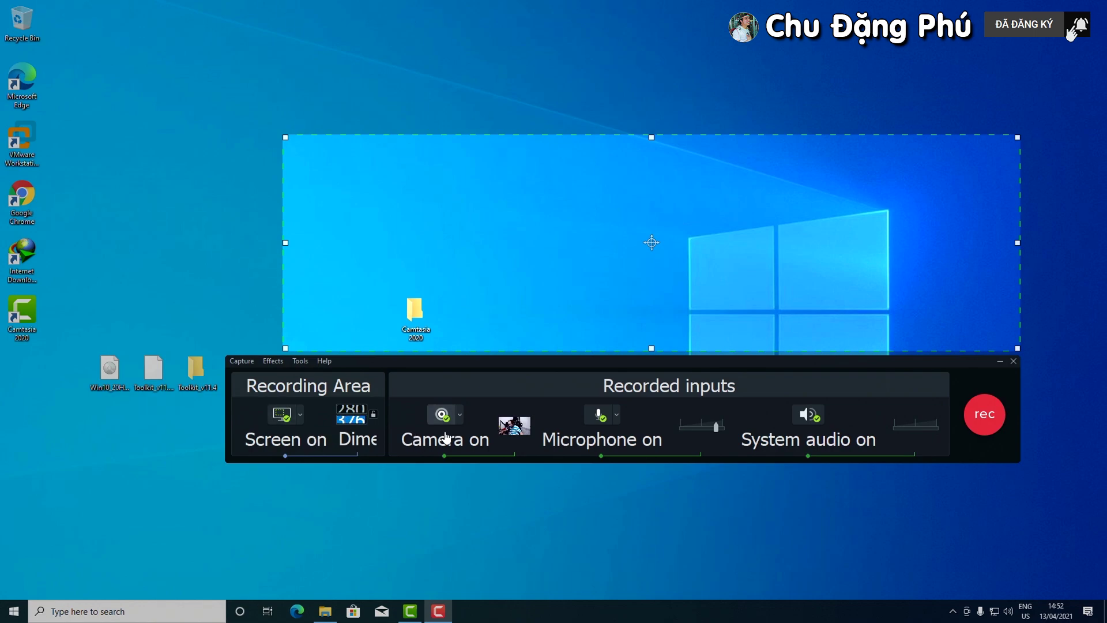
type("720")
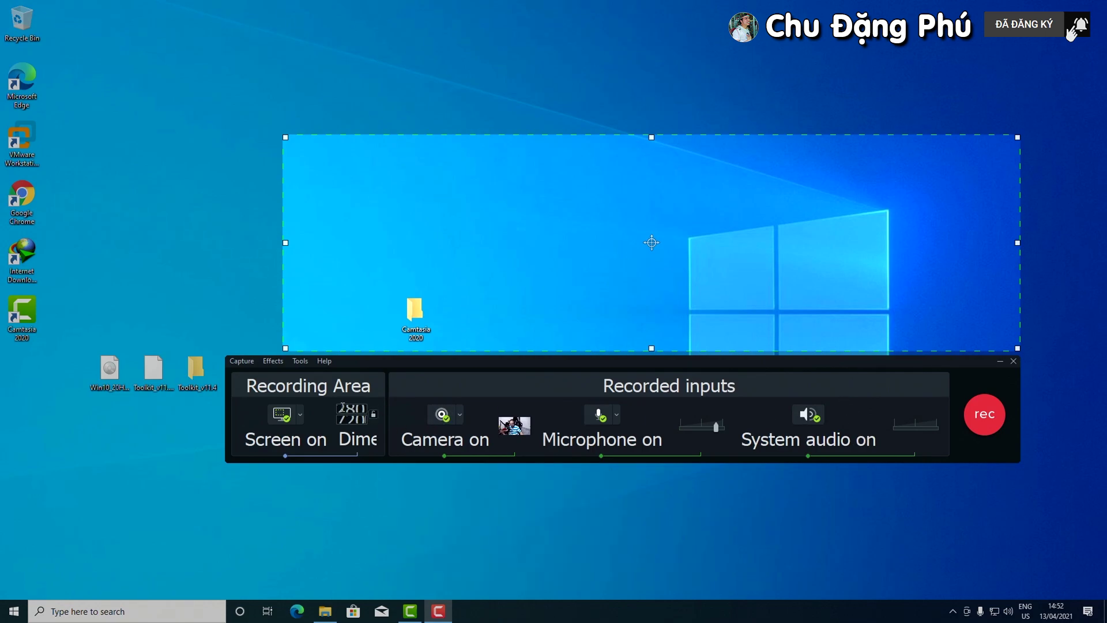
key("Return")
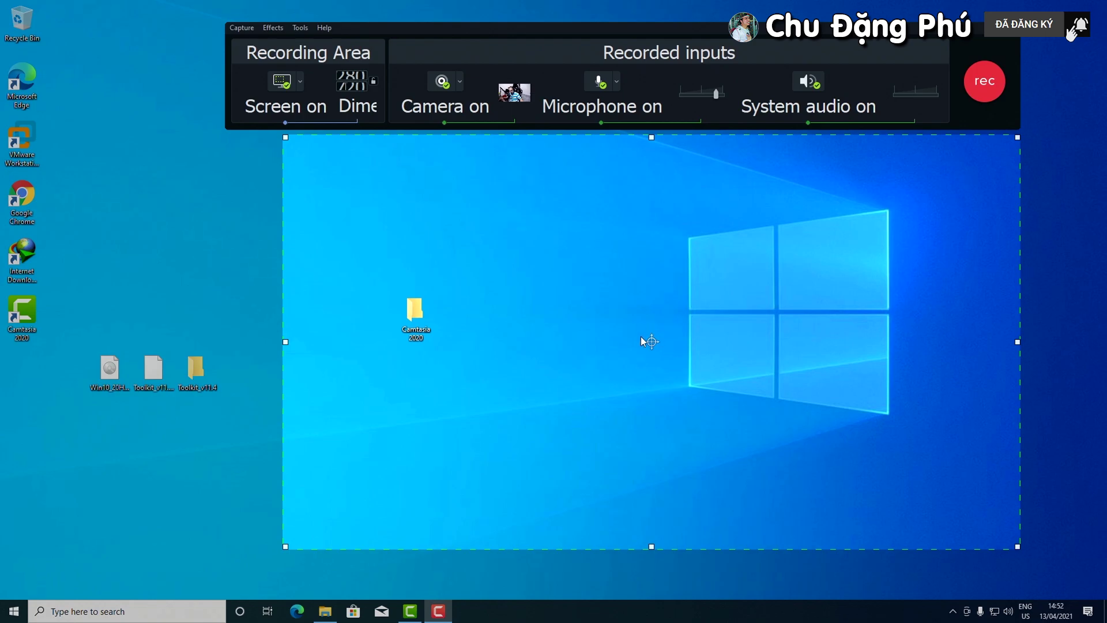
Move the recording area into the desktop's upper-right corner and start recording
left_click_drag(642, 337, 939, 106)
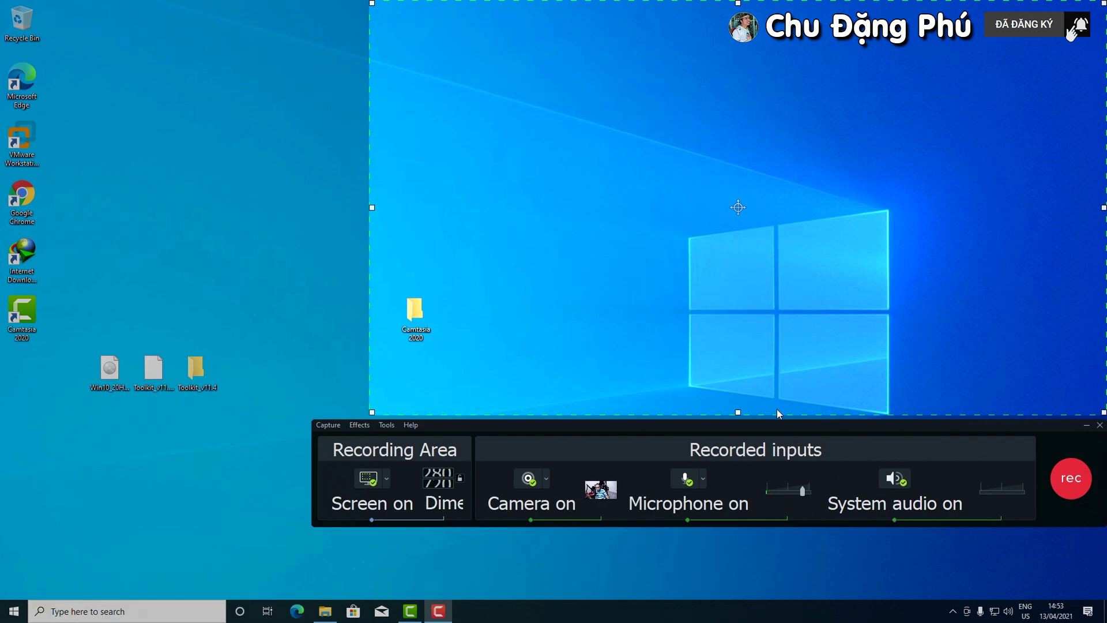
left_click(1070, 494)
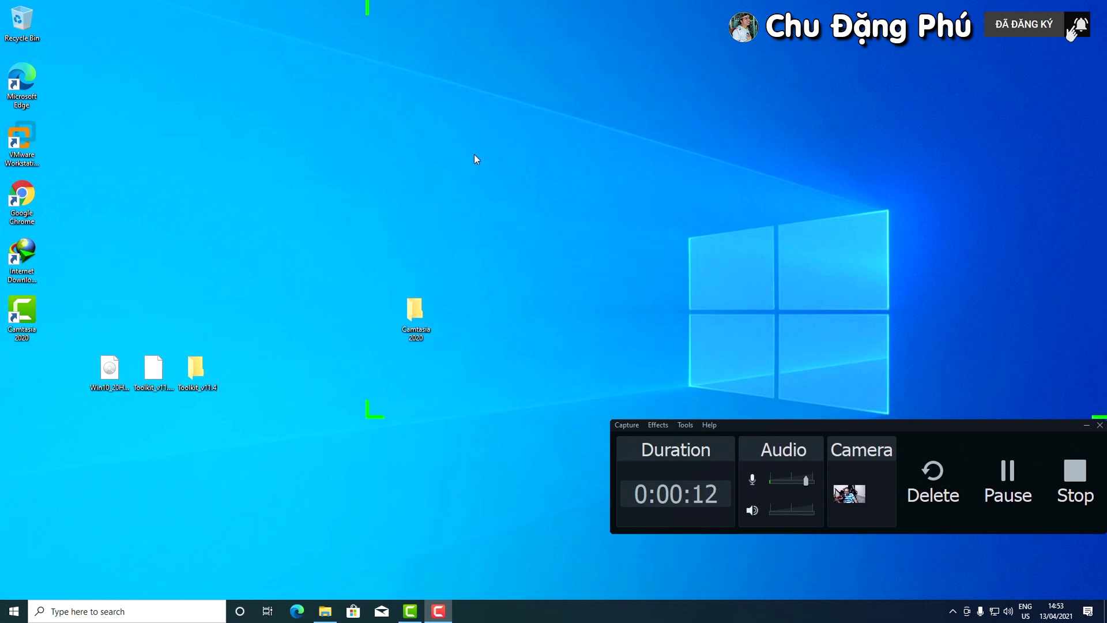
Open the Camtasia 2020 folder, fit its window to the marked recording area and widen its navigation pane
double_click(426, 329)
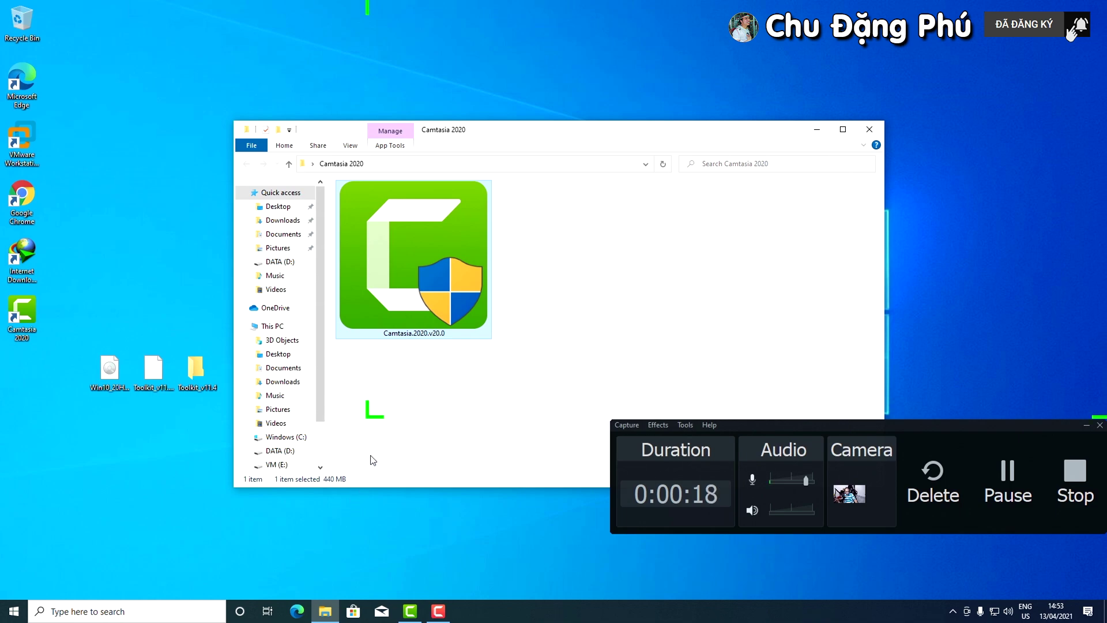
left_click_drag(576, 130, 712, 11)
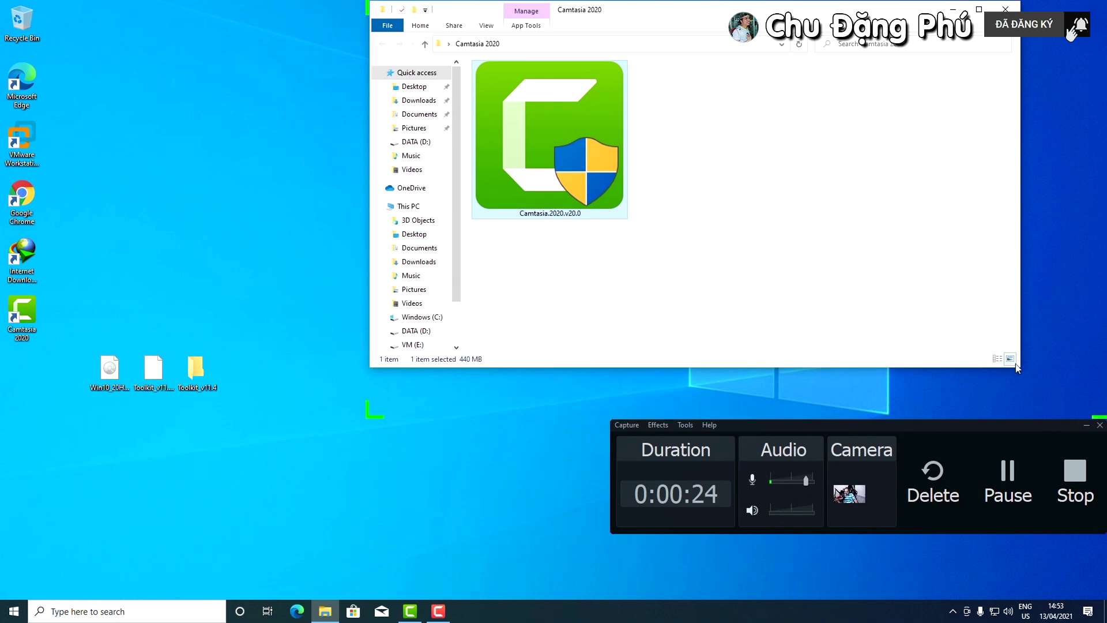
left_click_drag(1021, 365, 1103, 414)
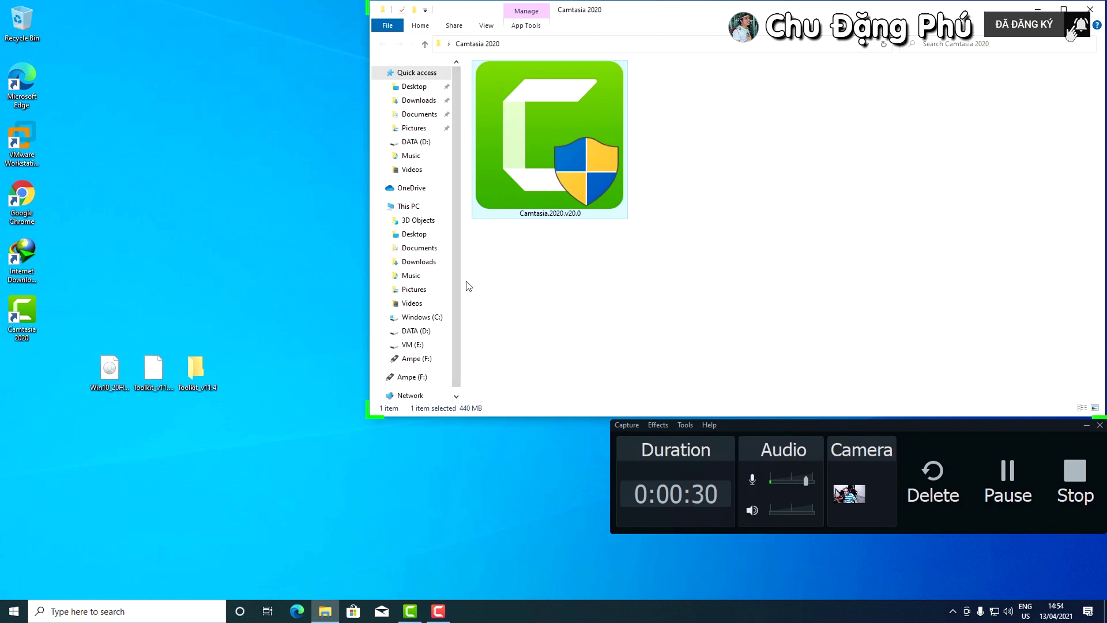
left_click_drag(464, 284, 613, 296)
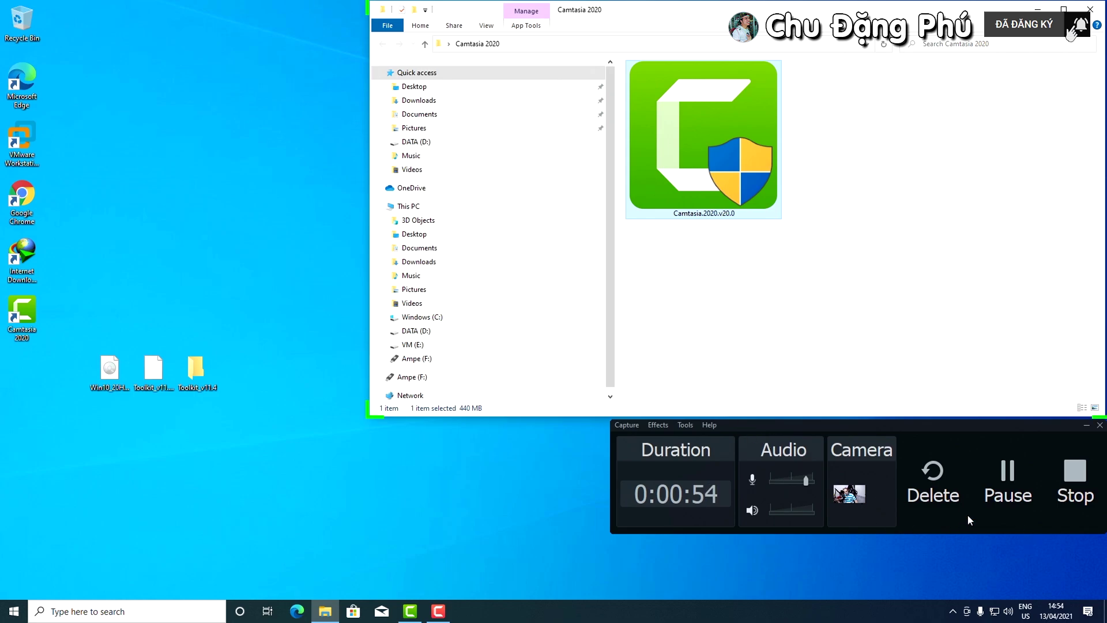
Stop the recording, bring the editor forward, zoom out the timeline and select the new recording in the media bin
left_click(1078, 489)
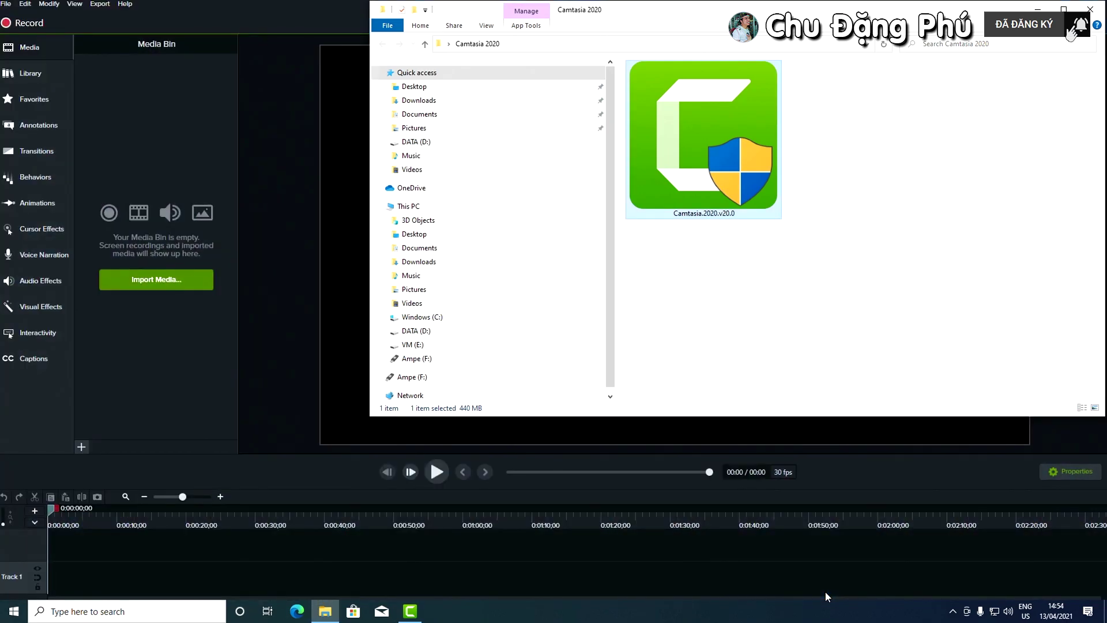
left_click(410, 611)
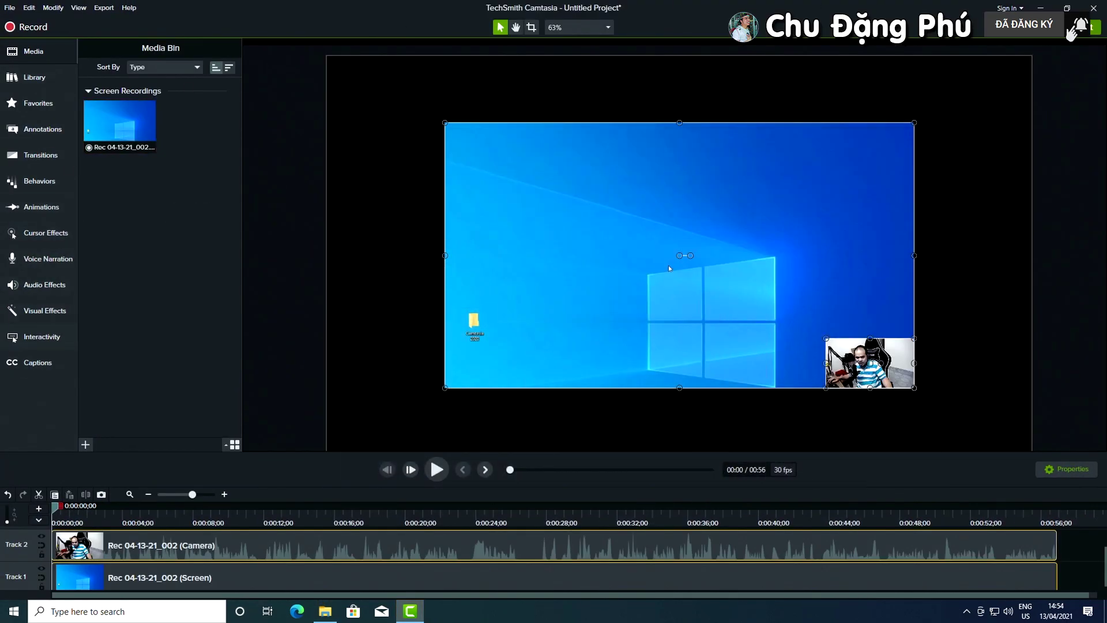
left_click_drag(192, 494, 173, 497)
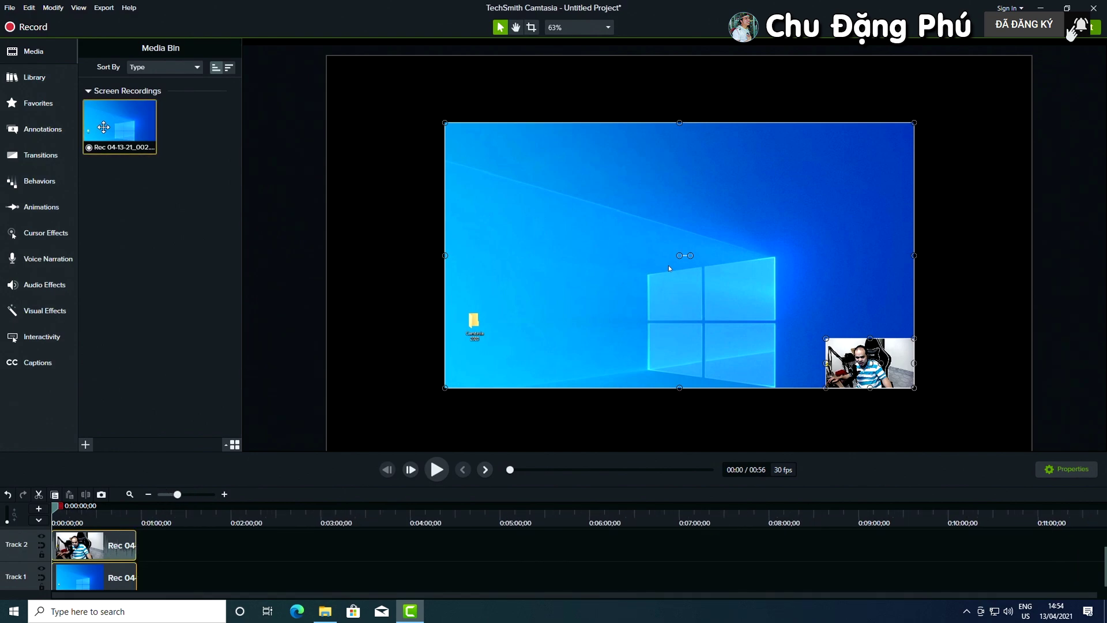
left_click(111, 126)
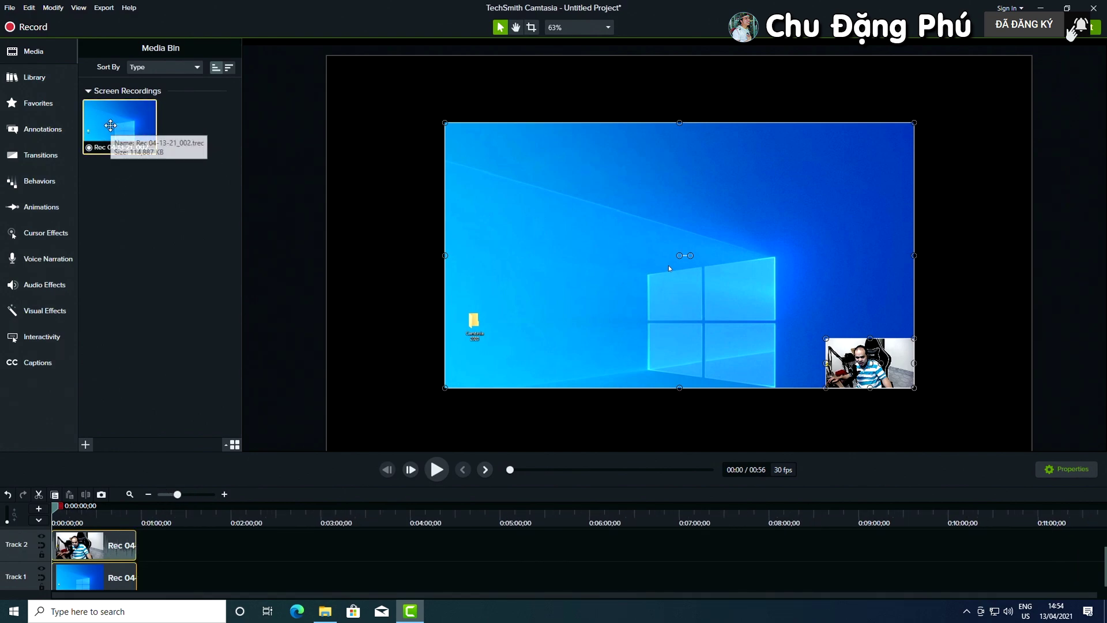
Scrub through the new recording, return to its start and play the first several seconds before pausing
left_click(90, 519)
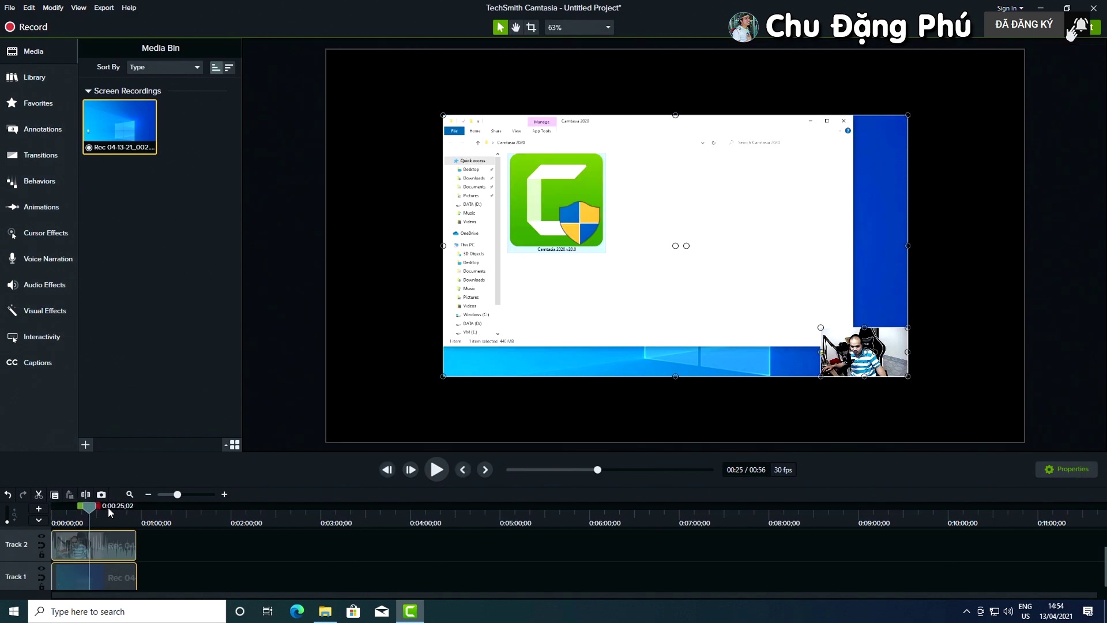
left_click_drag(85, 509, 53, 510)
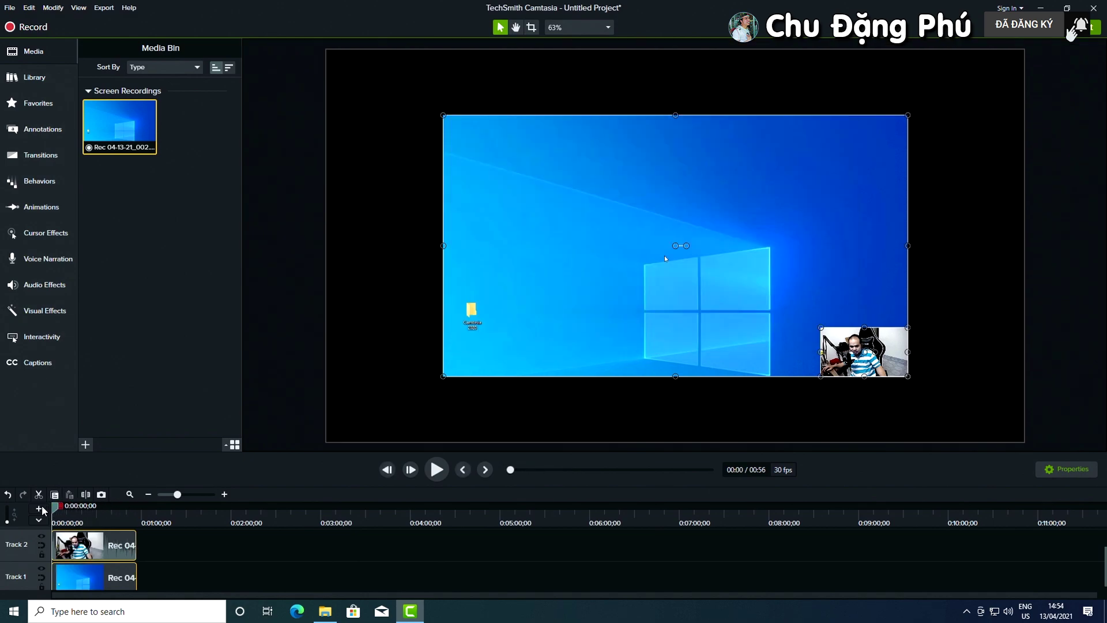
left_click(437, 469)
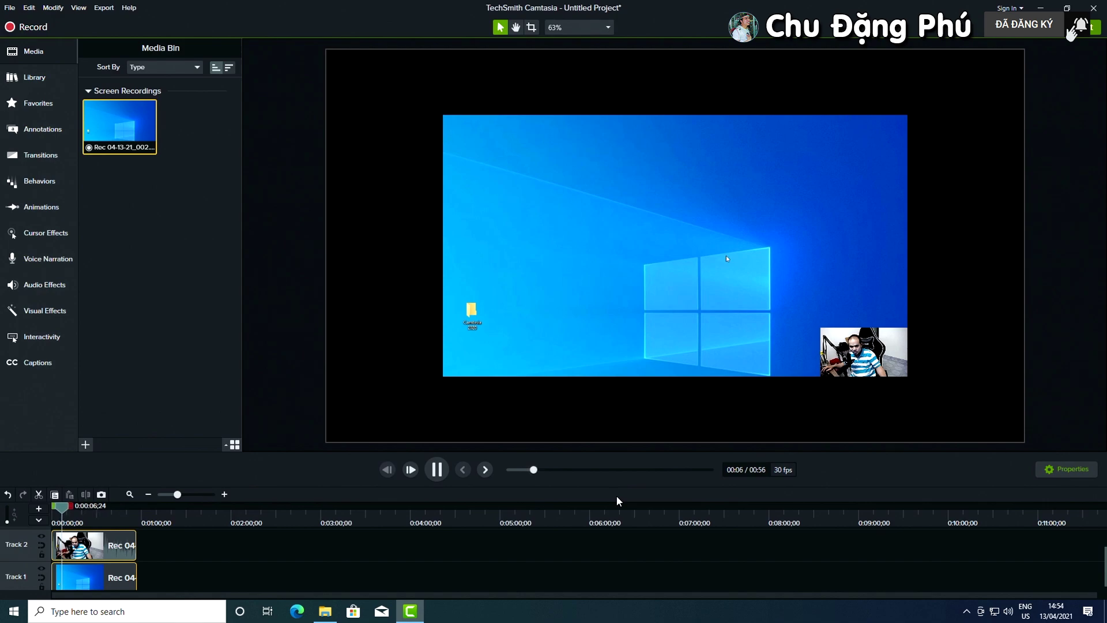
left_click(447, 469)
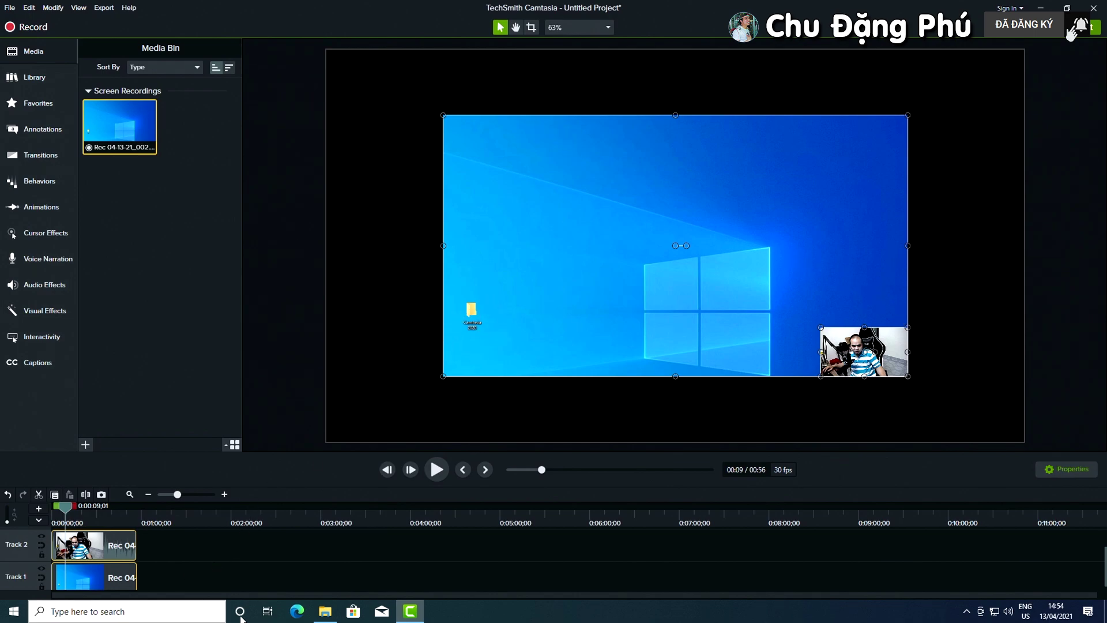
left_click(98, 524)
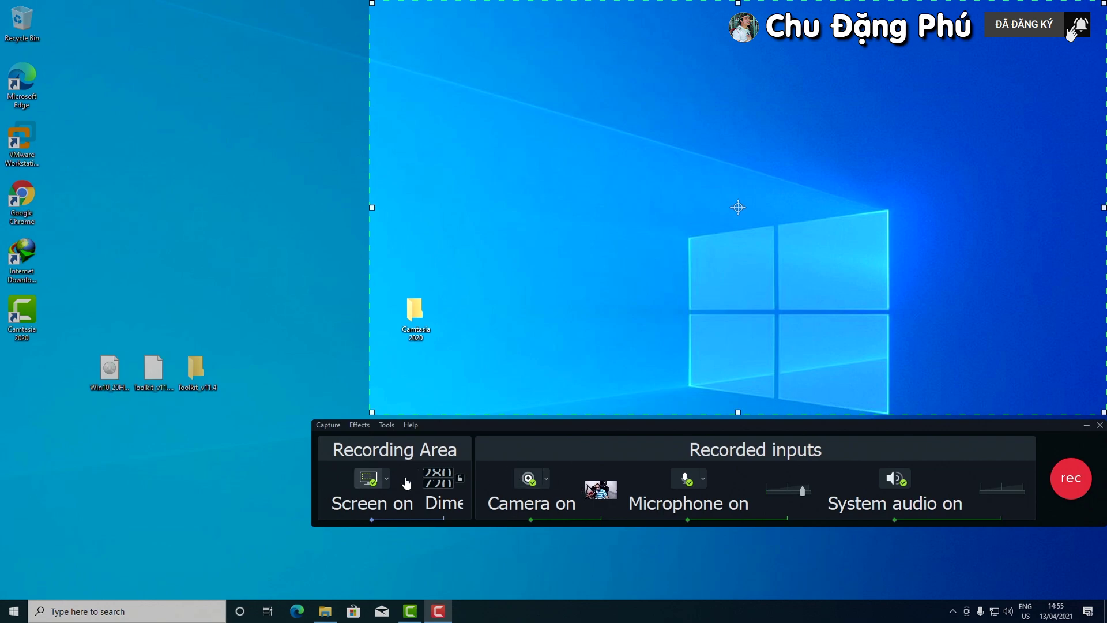
Open the recorder's options and reposition the dialog to examine all its general settings
left_click(386, 425)
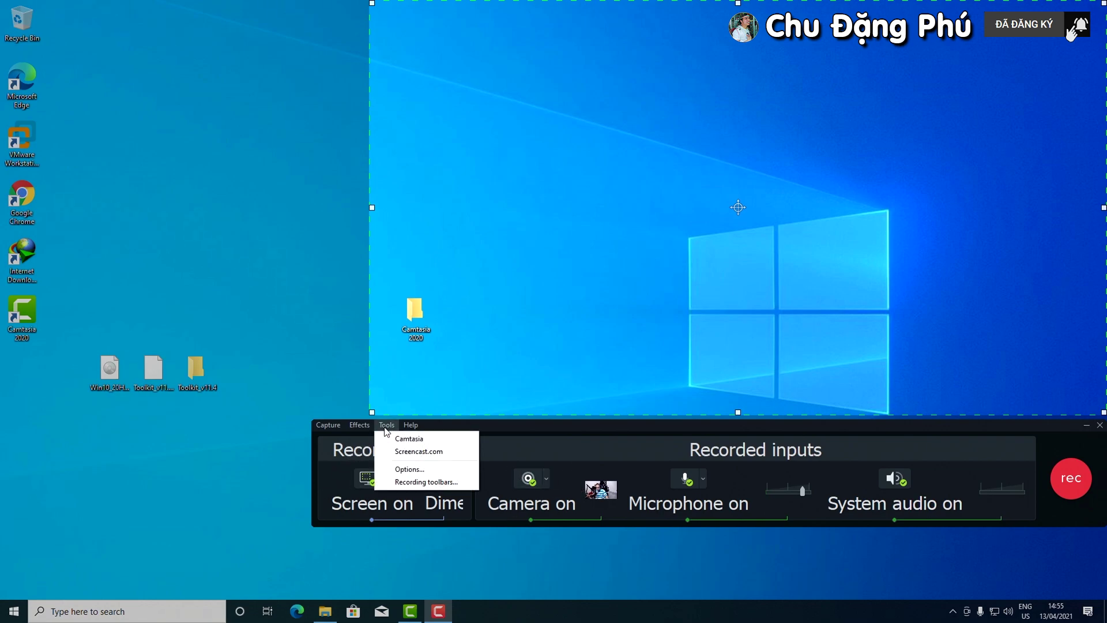
left_click(386, 470)
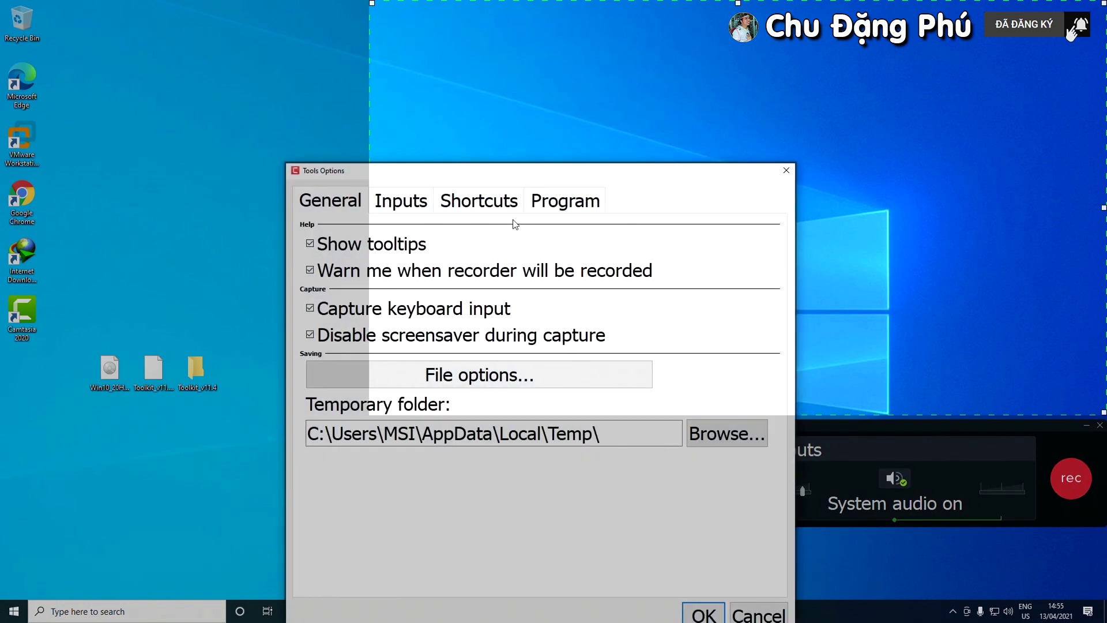
left_click_drag(517, 178, 622, 86)
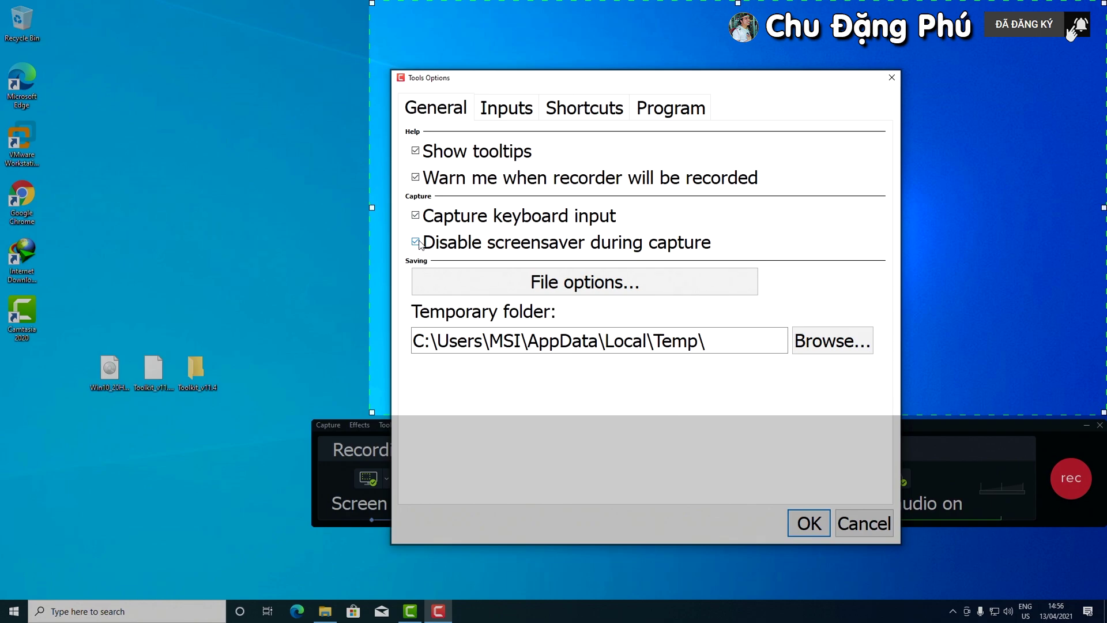
Review the recorder's screen, audio and camera input settings and the available target capture frame rates
left_click(503, 111)
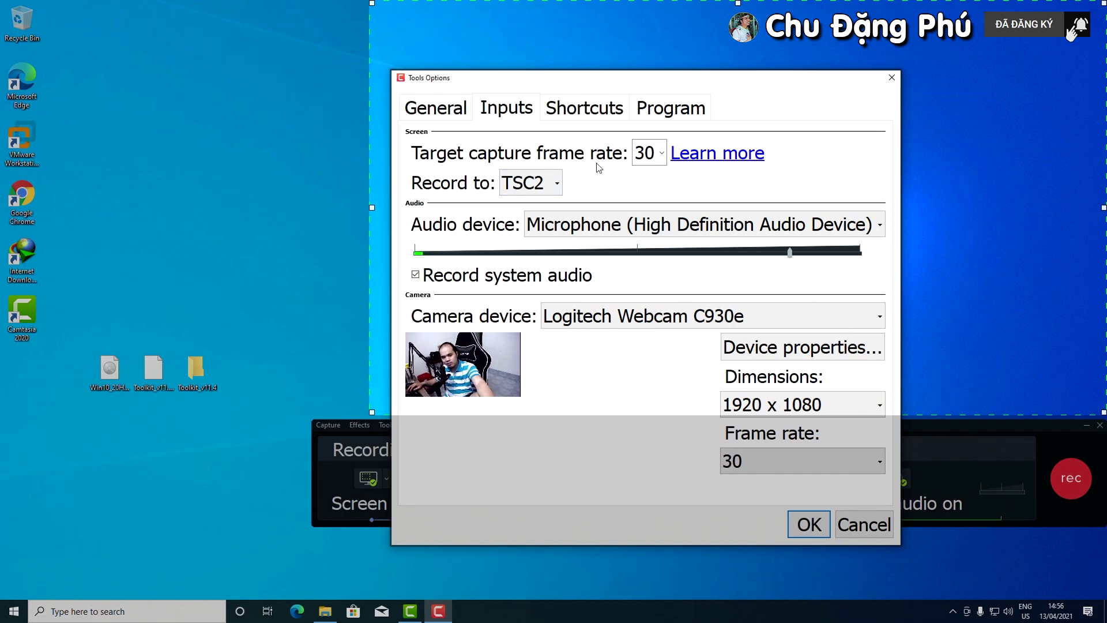
left_click(662, 155)
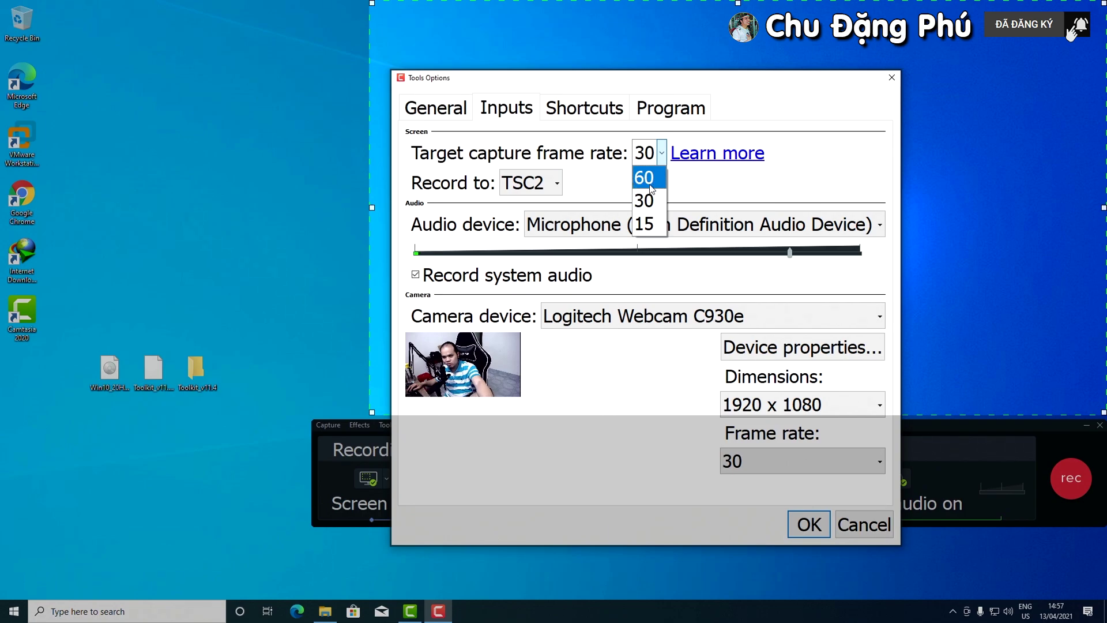
left_click(597, 183)
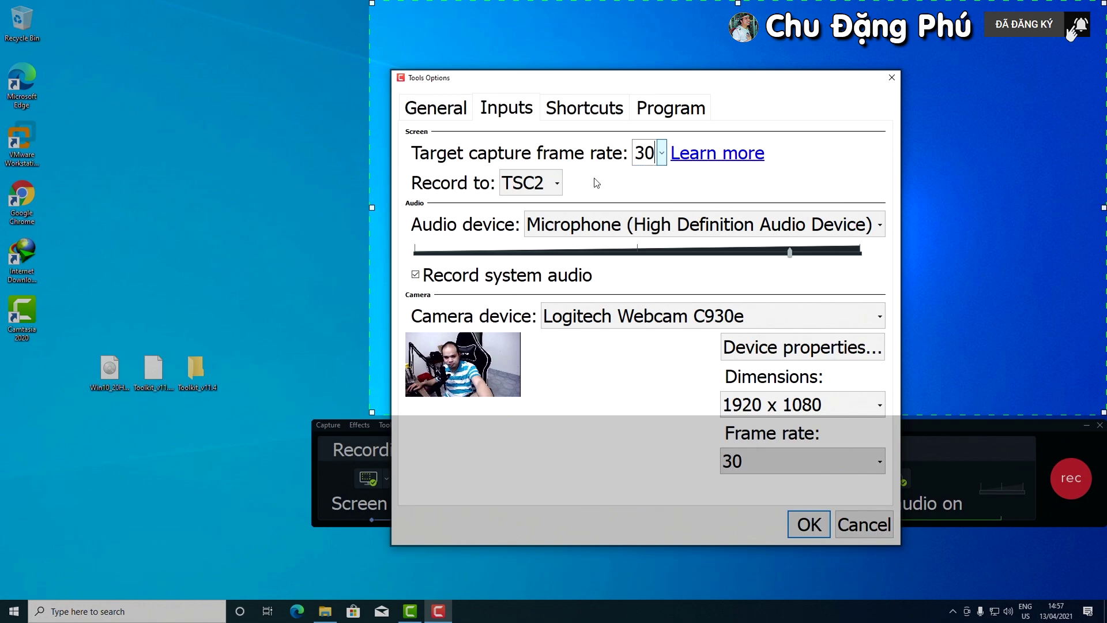
Check the recorder's available recording formats, switch to File Explorer and open the Camtasia folder in Documents
left_click(545, 187)
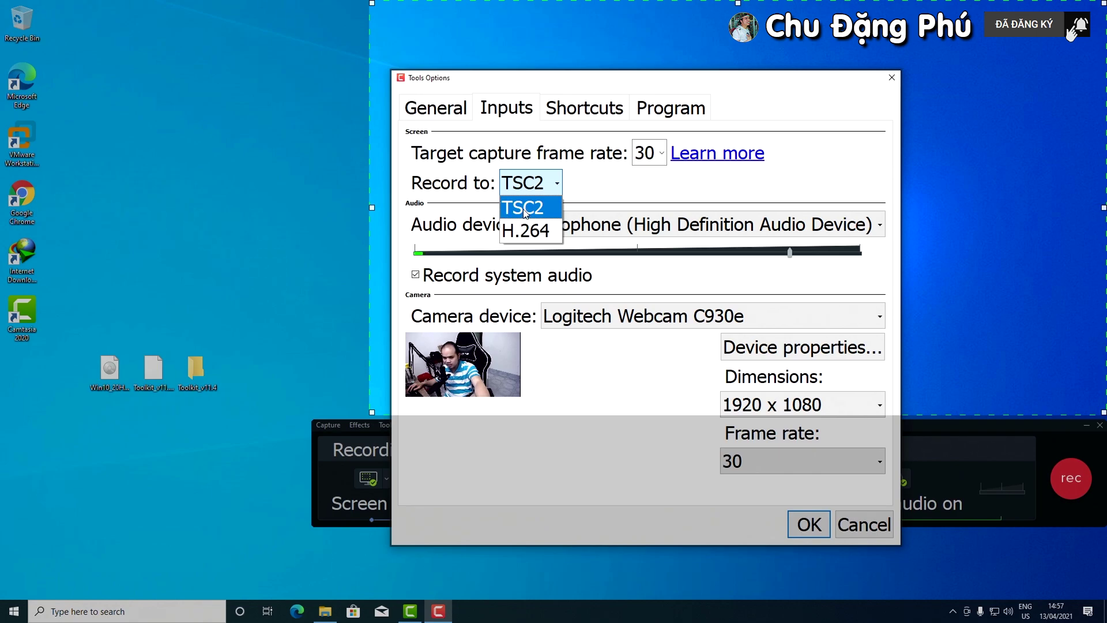
left_click(619, 182)
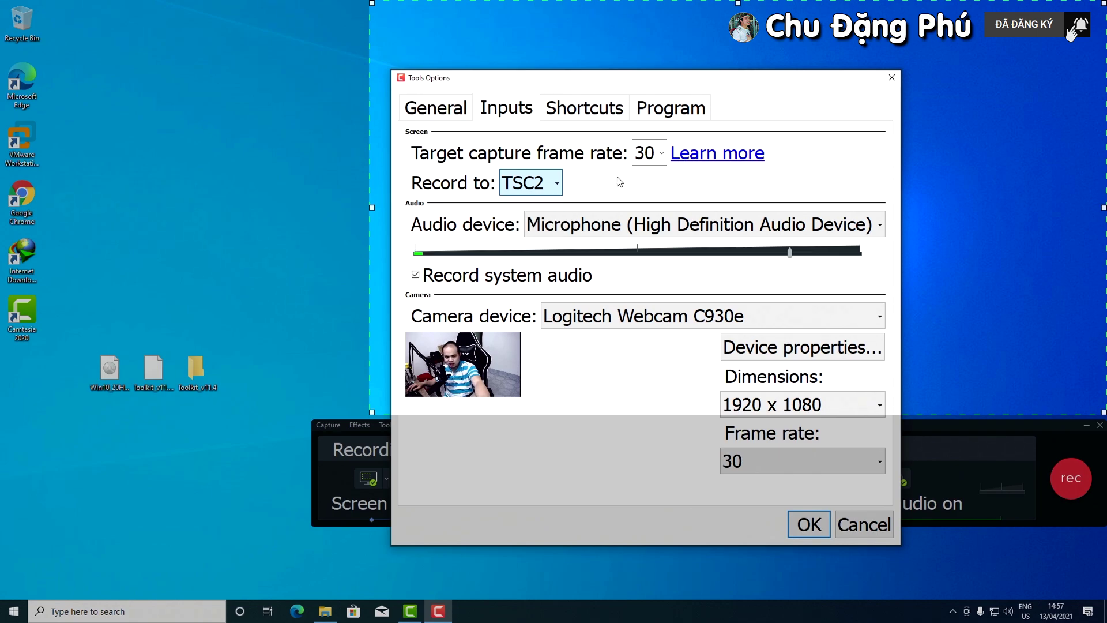
left_click(323, 614)
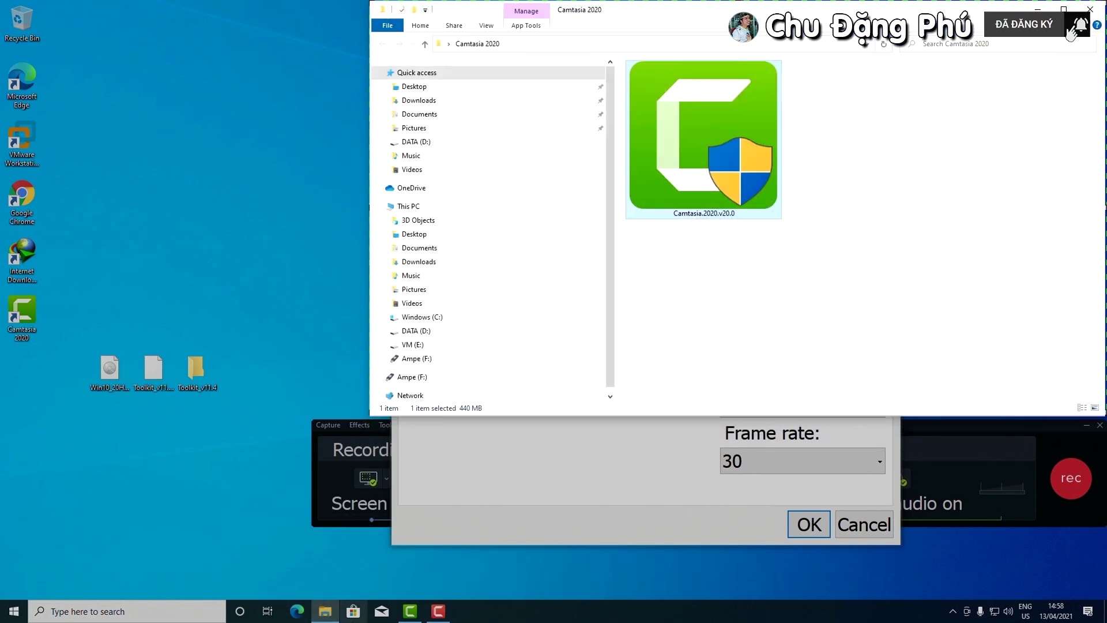
left_click(426, 116)
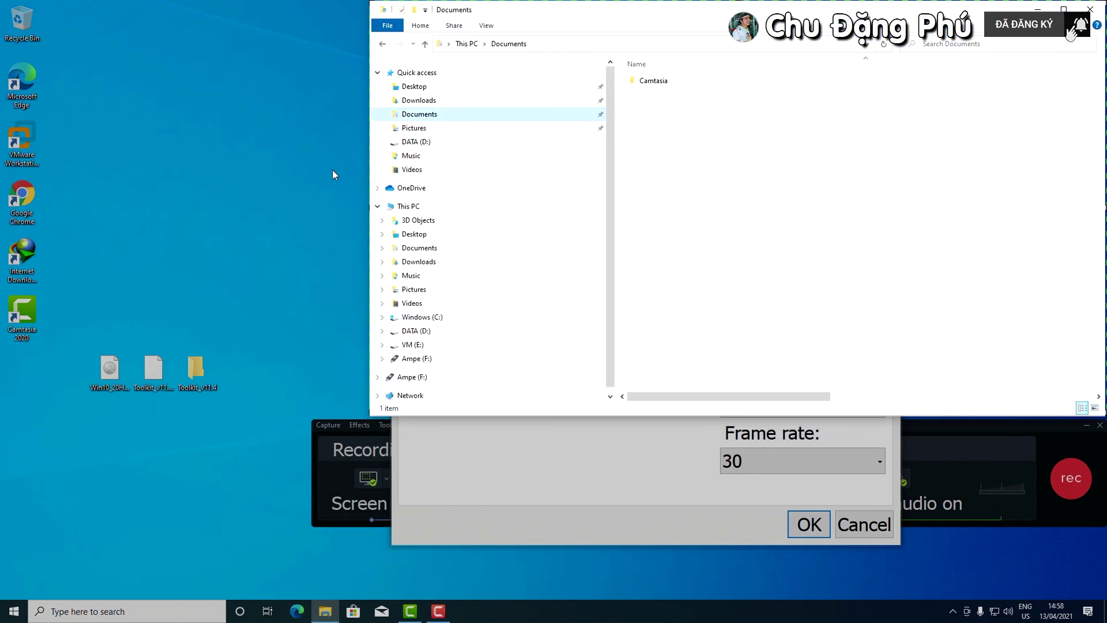
double_click(652, 84)
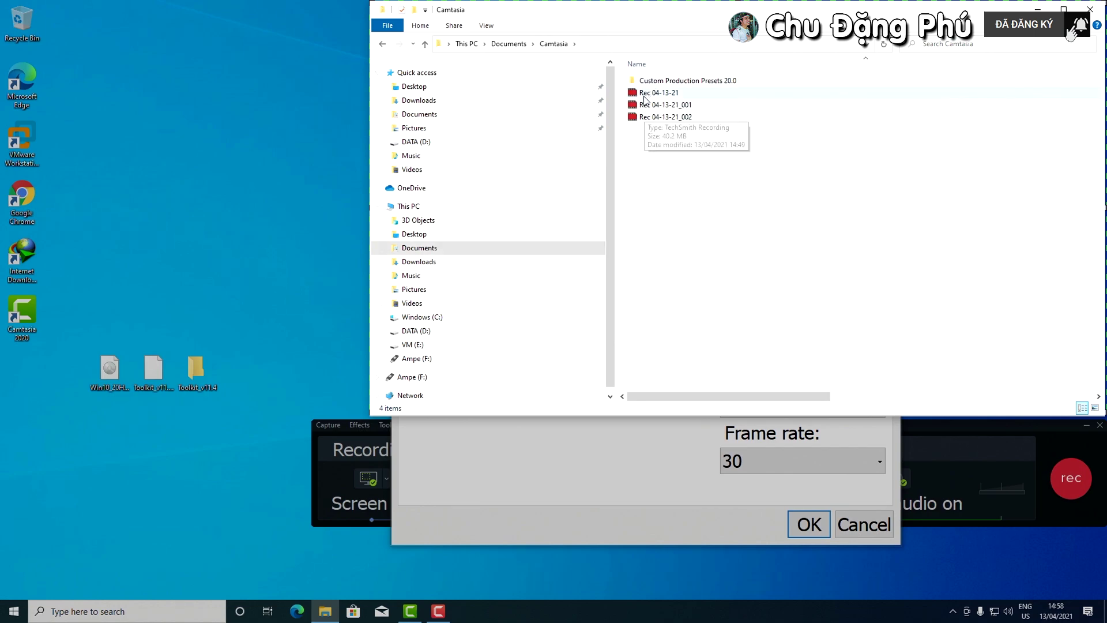
mouse_move(676, 148)
left_mouse_down()
mouse_move(660, 91)
mouse_move(680, 153)
left_mouse_up()
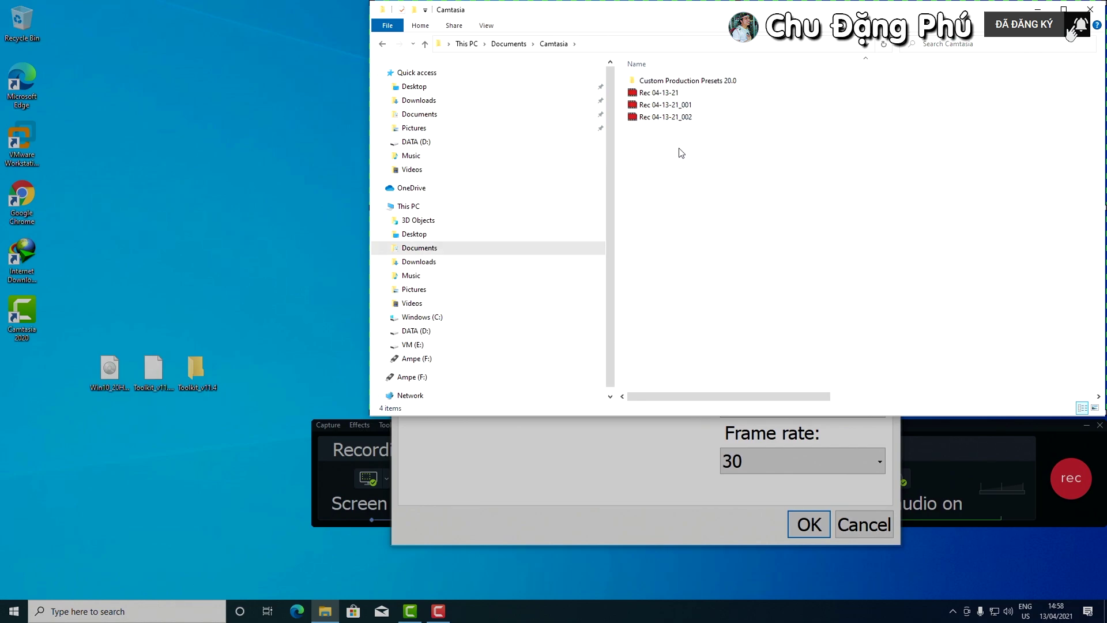
Display the Camtasia folder's recordings as large icons and minimize the File Explorer window
right_click(660, 159)
mouse_move(677, 162)
left_click(831, 160)
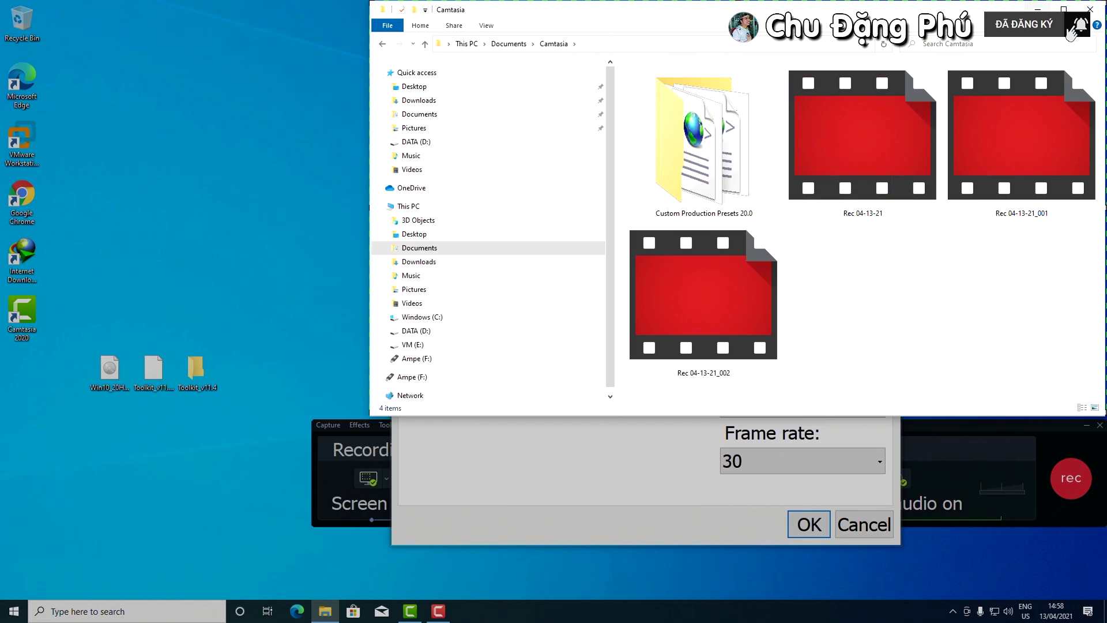
left_click(1037, 9)
Review the recorder's available recording formats and audio devices without changing the current choices
left_click(556, 183)
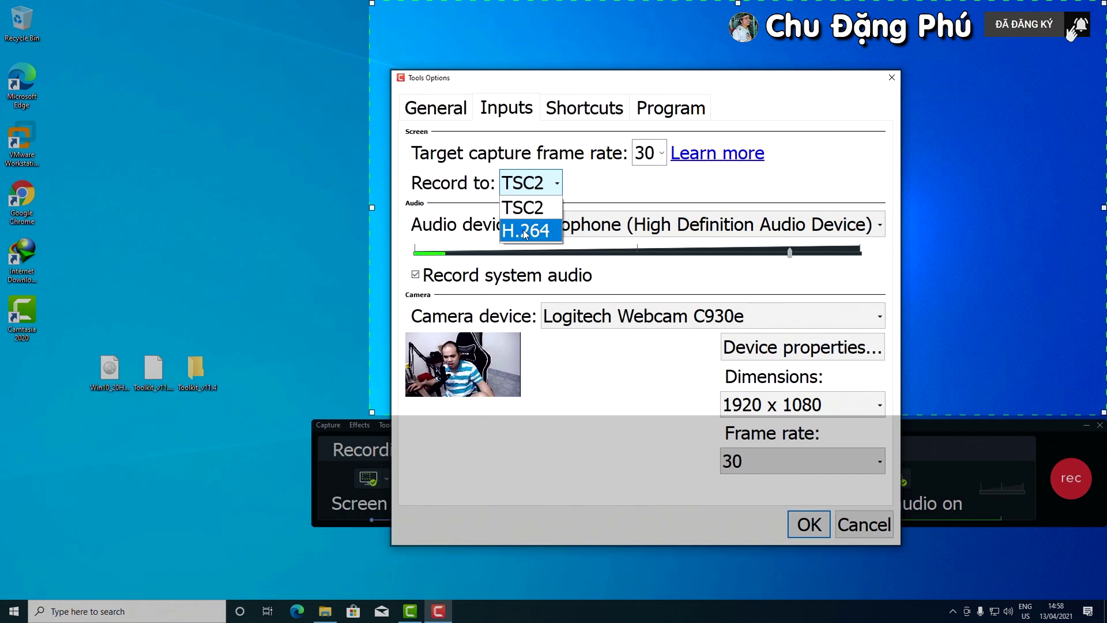
left_click(650, 262)
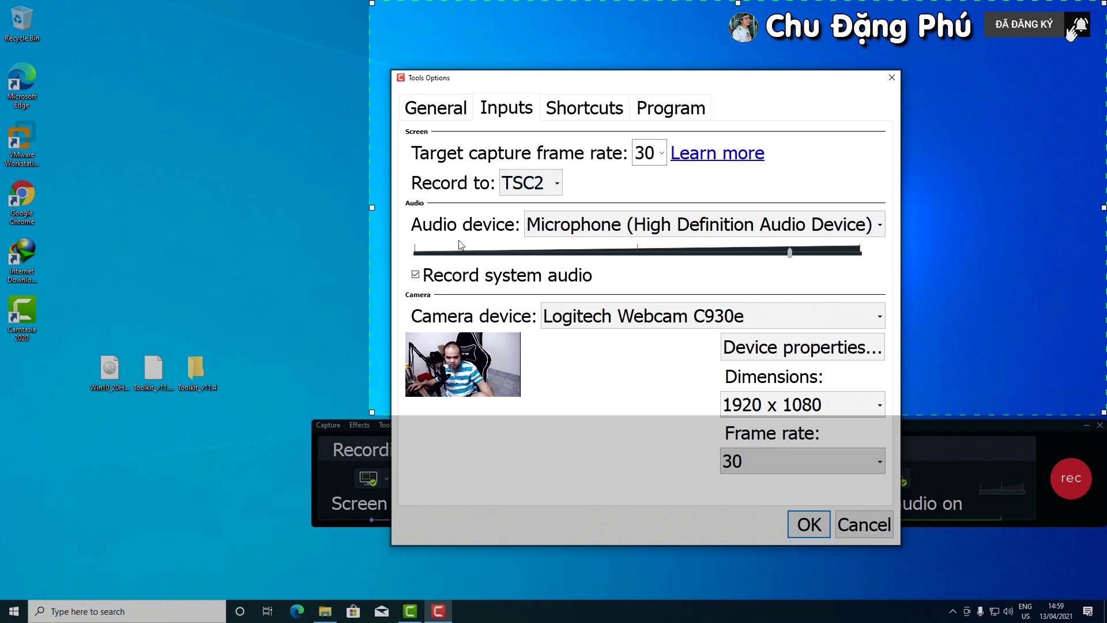
left_click(603, 225)
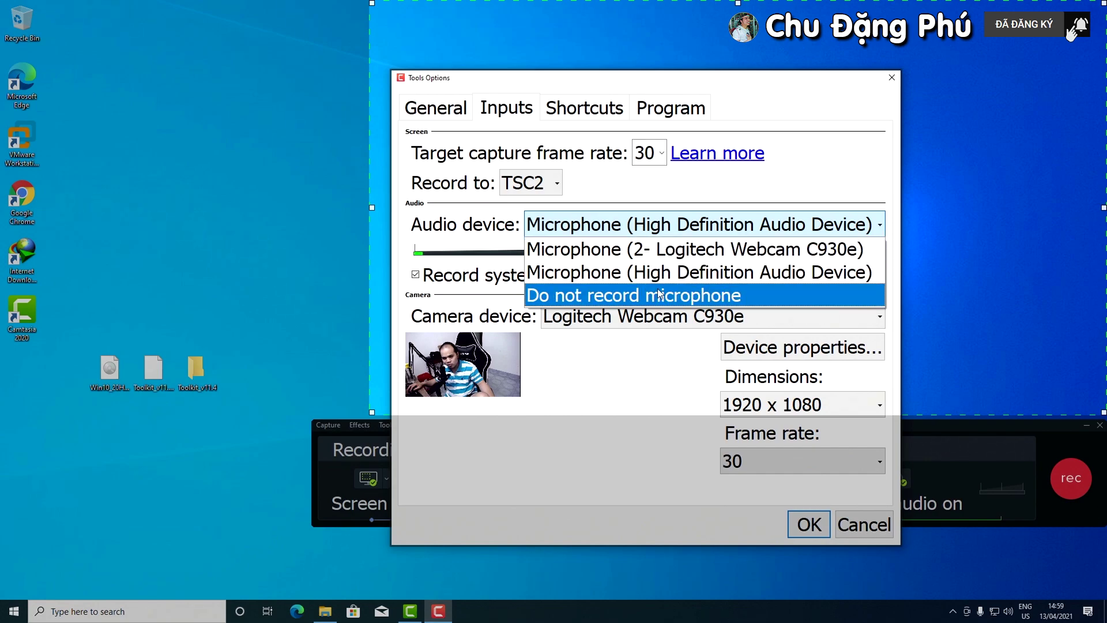
left_click(690, 276)
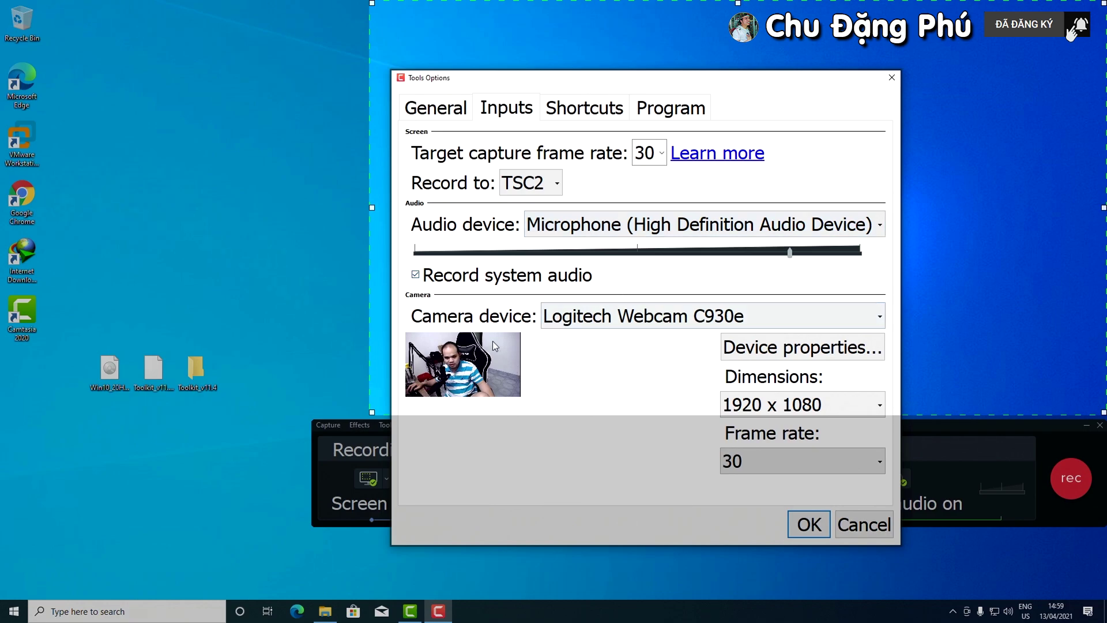
Review the available camera devices, camera dimensions and camera frame rates, keeping the current choices
left_click(762, 311)
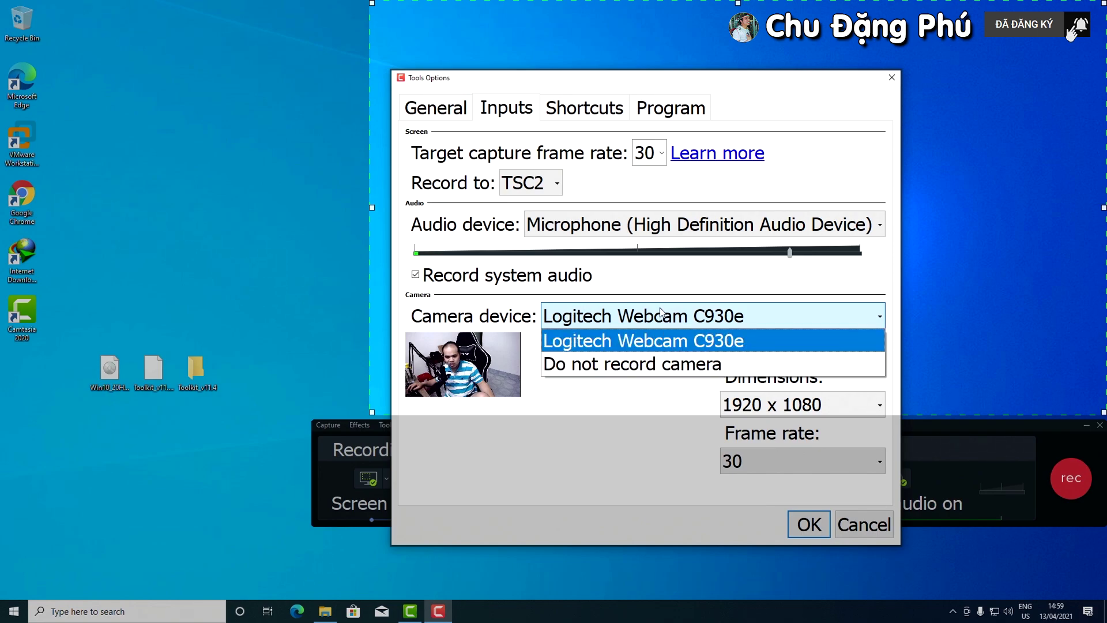
left_click(668, 279)
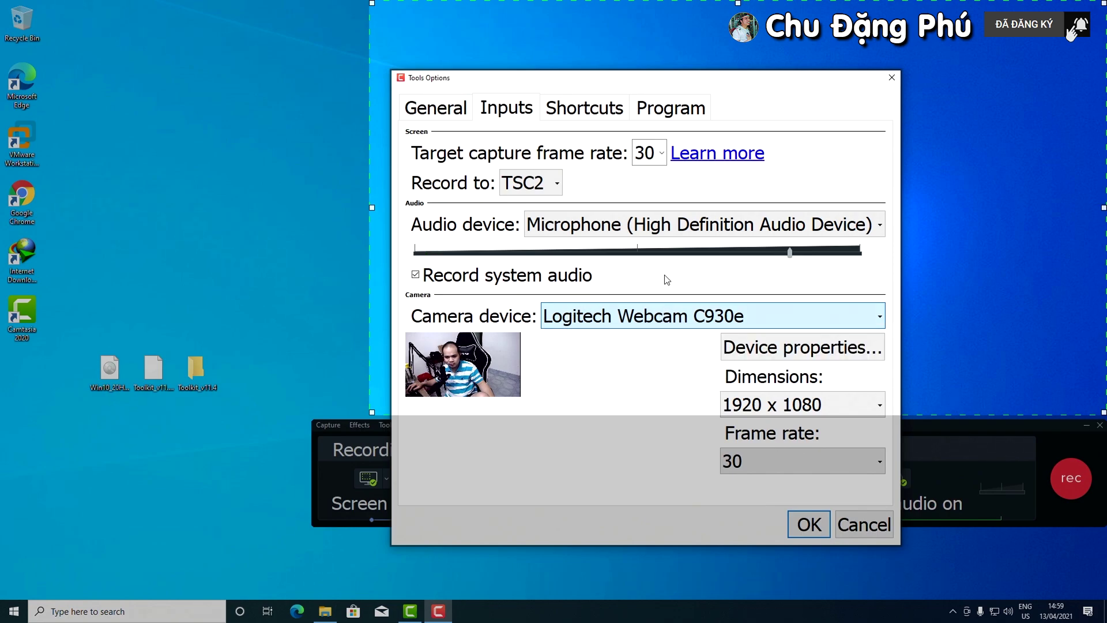
left_click(736, 406)
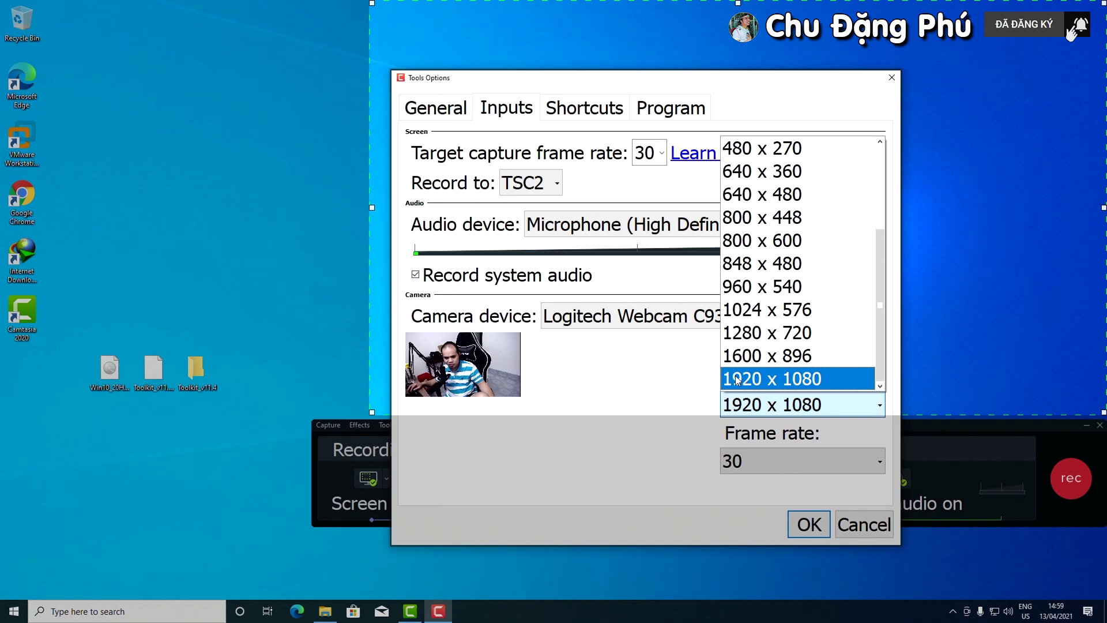
left_click(664, 395)
left_click(748, 453)
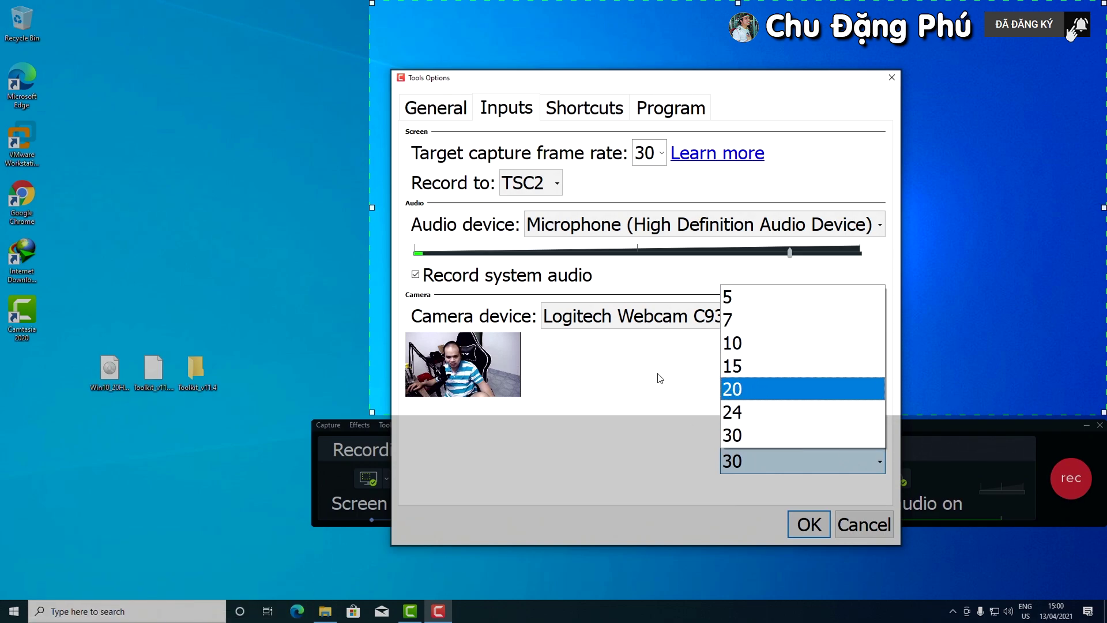
left_click(694, 426)
Examine the recorder's keyboard shortcuts for Record/Pause, Stop, Marker and ScreenDraw
left_click(584, 117)
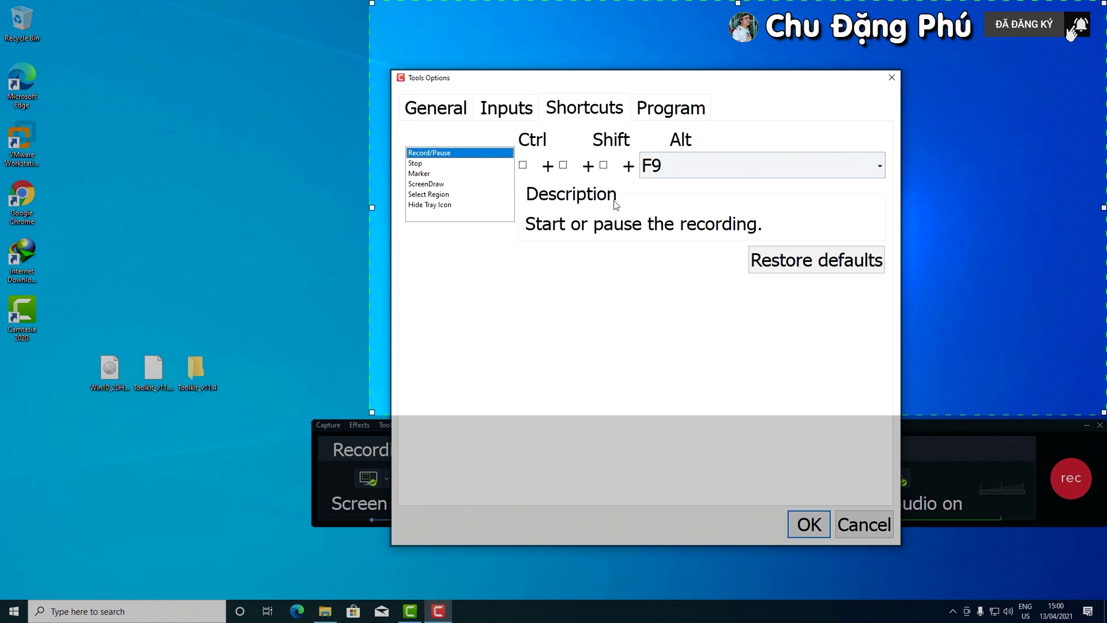
left_click(422, 163)
left_click(421, 174)
left_click(425, 184)
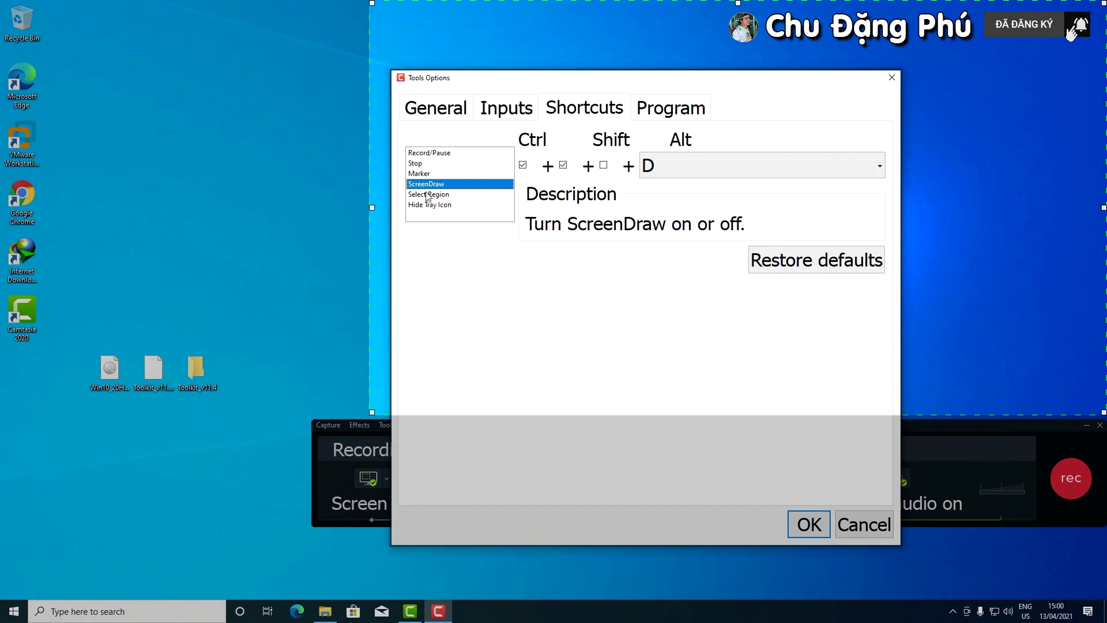
Review the recorder's program settings for recording region, workflow and minimizing, and accept the options dialog
left_click(696, 107)
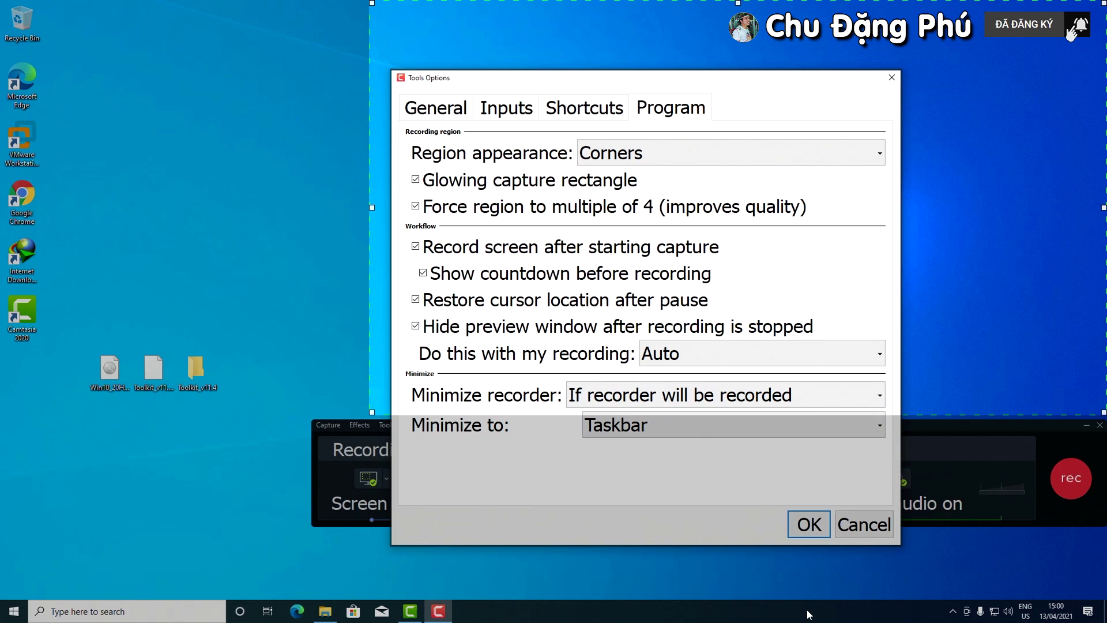
left_click(800, 532)
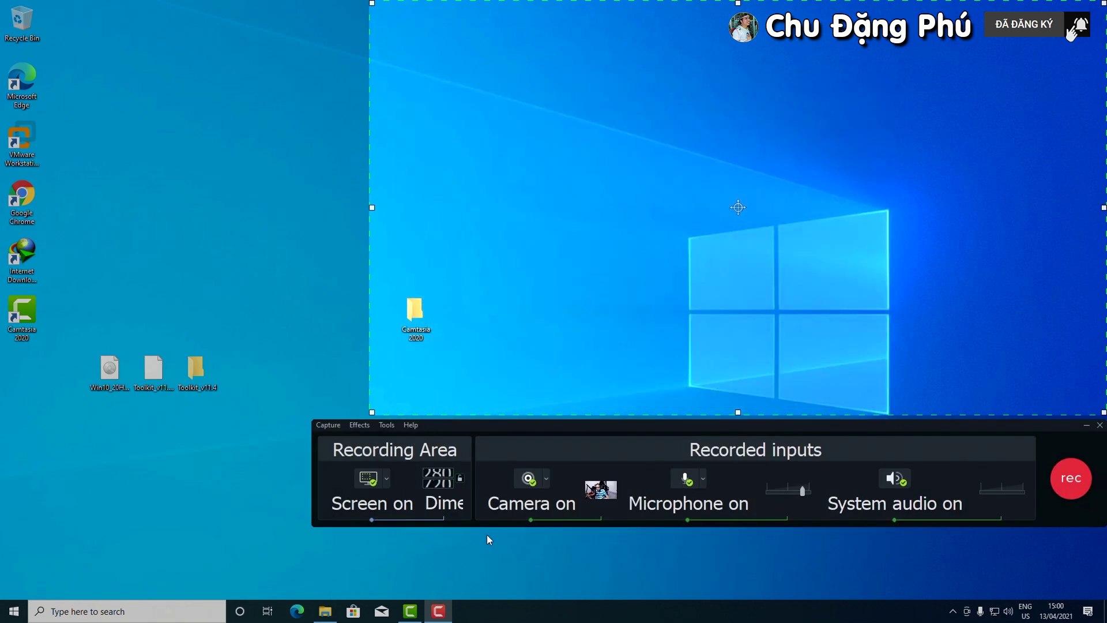